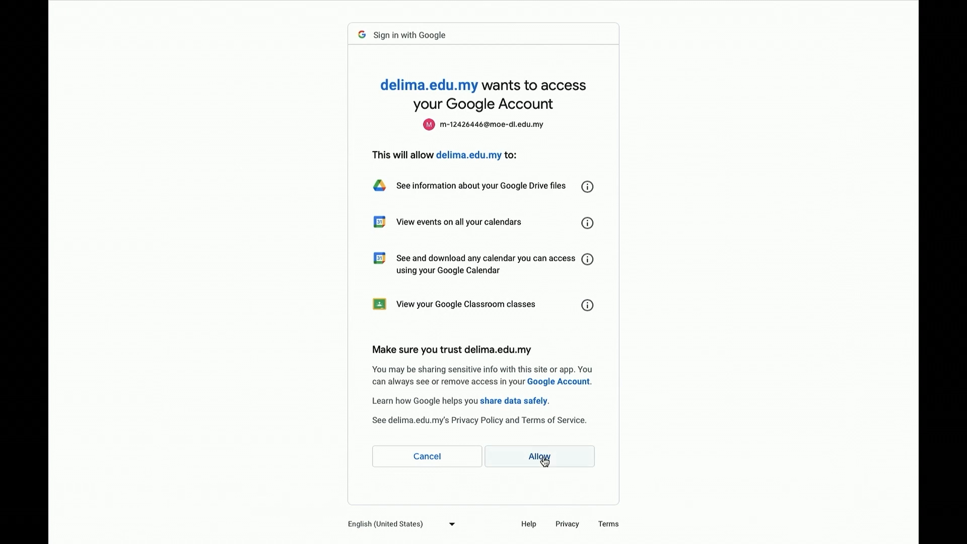
# Grant DELIMa access to the Google account and launch OneNote from the Microsoft Apps panel
pyautogui.click(543, 458)
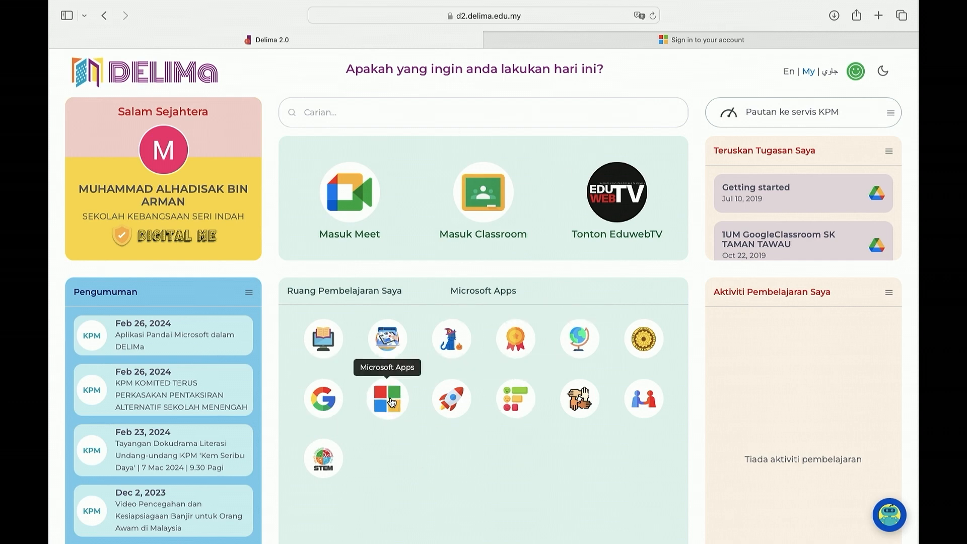
pyautogui.scroll(5, 392, 407)
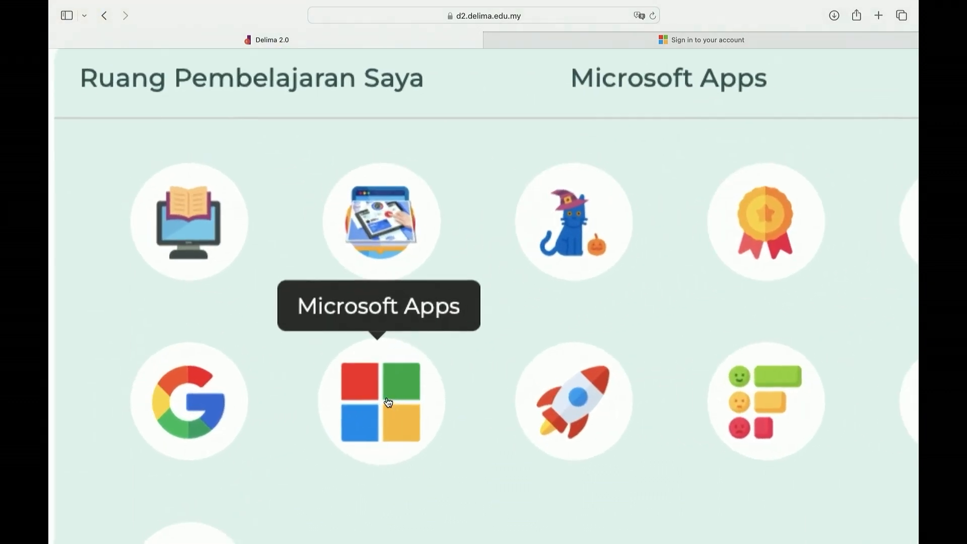
pyautogui.hscroll(5, 393, 400)
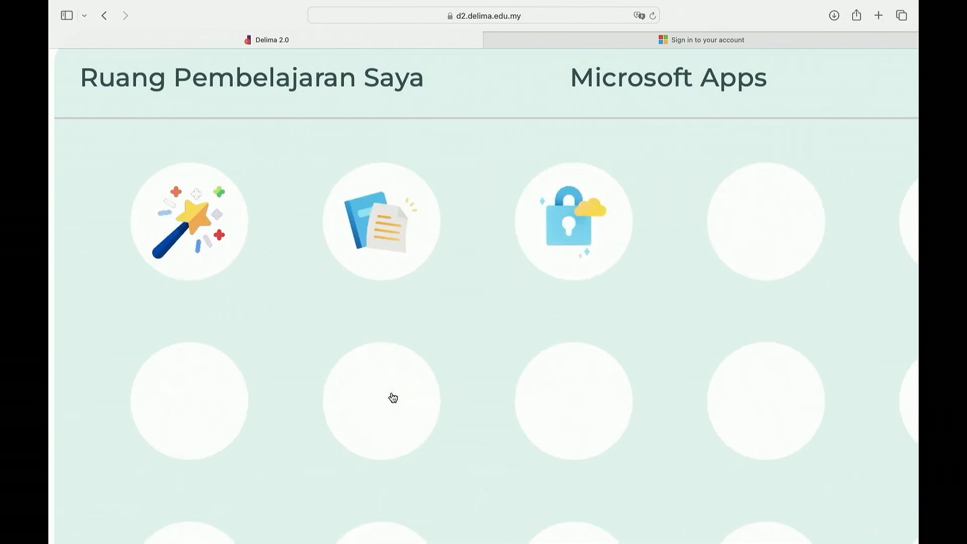
pyautogui.scroll(-5, 513, 269)
pyautogui.scroll(5, 513, 268)
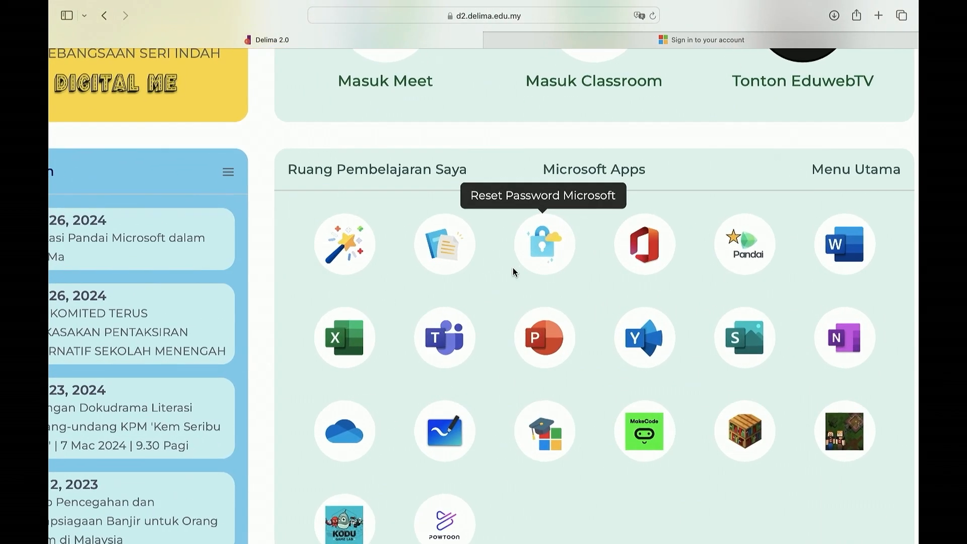
pyautogui.hscroll(2, 631, 491)
pyautogui.hscroll(2, 629, 500)
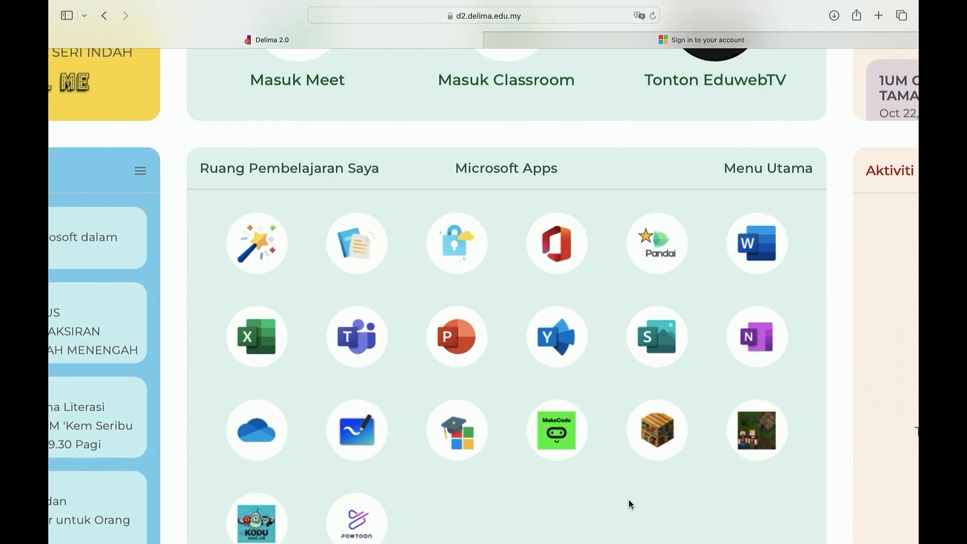
pyautogui.scroll(-3, 629, 500)
pyautogui.hscroll(-2, 628, 500)
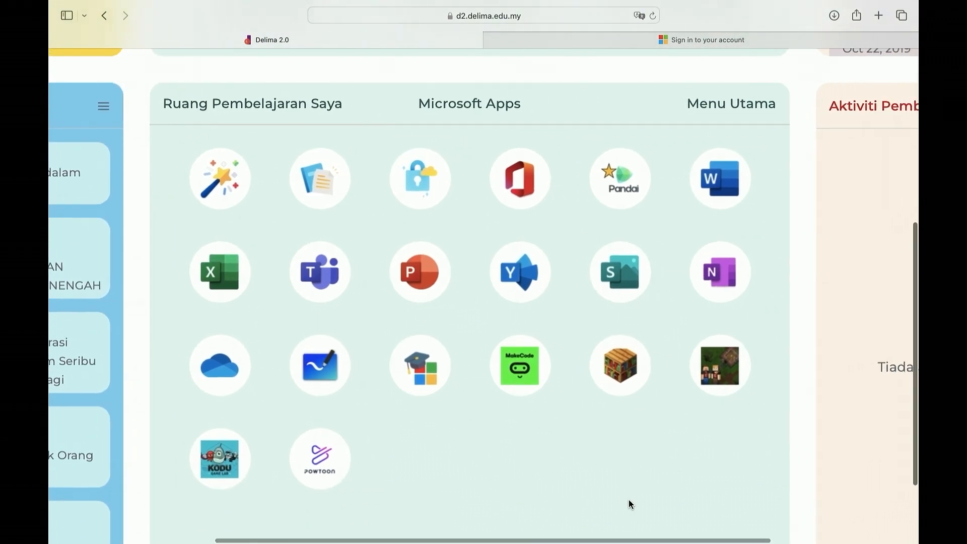
pyautogui.scroll(2, 629, 500)
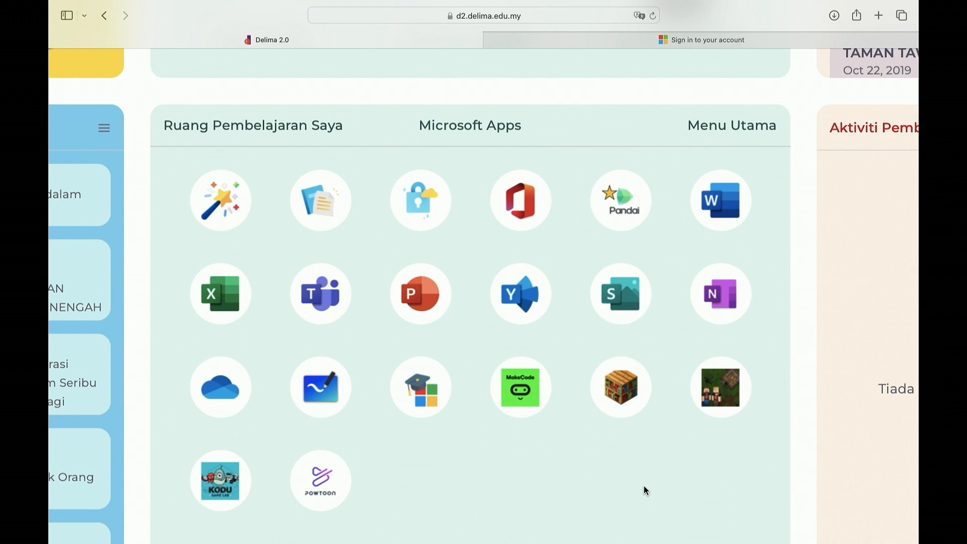
pyautogui.scroll(5, 754, 315)
pyautogui.scroll(-5, 754, 316)
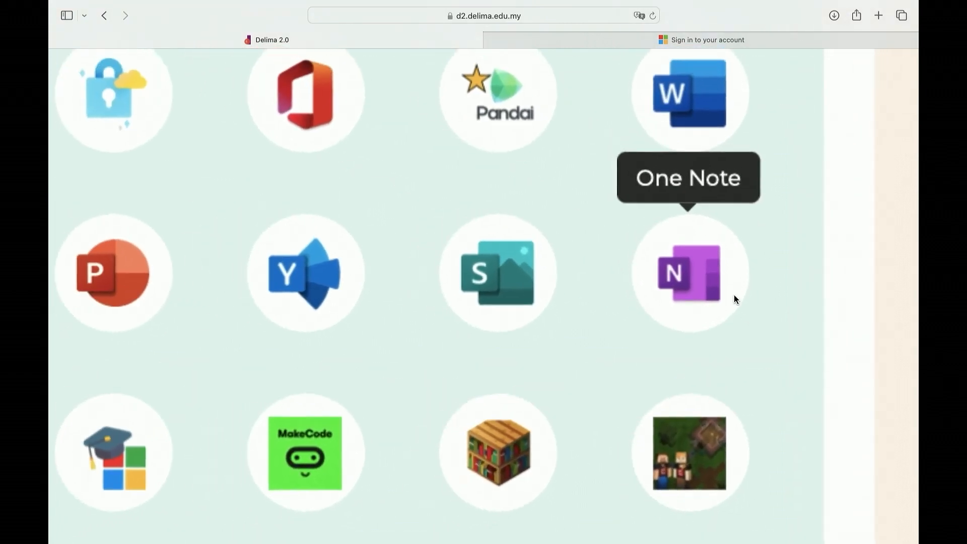
pyautogui.scroll(3, 728, 282)
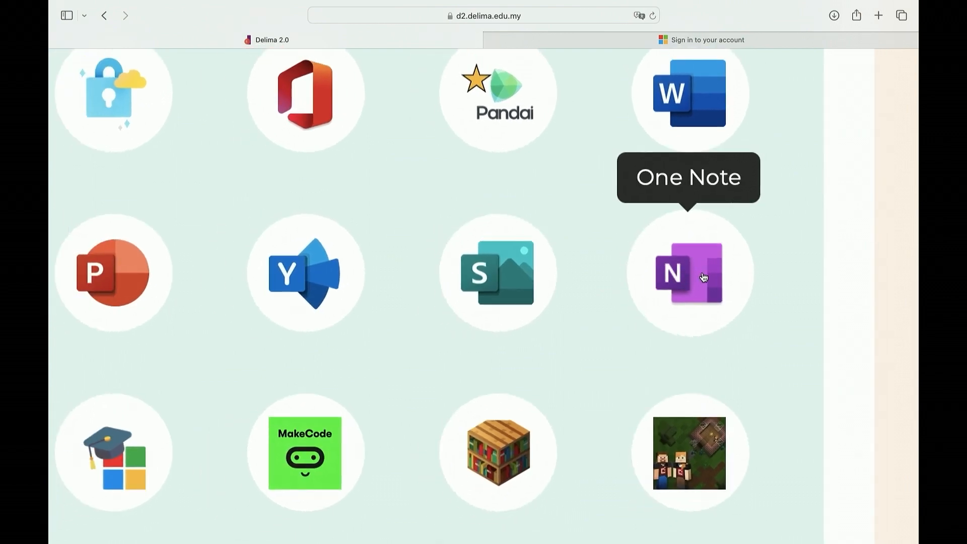
pyautogui.click(703, 276)
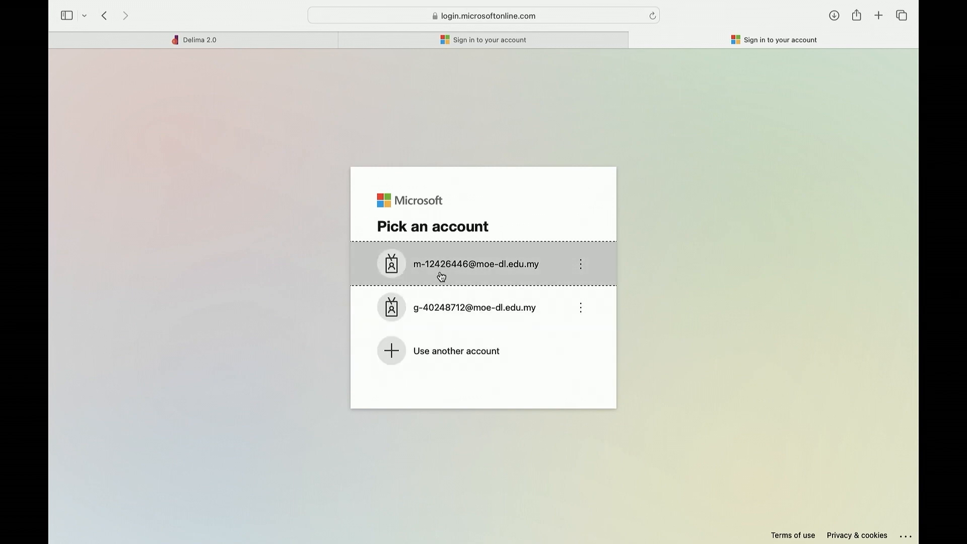
# Sign in to Microsoft with the school account, ticking Don't show this again and choosing to stay signed in
pyautogui.click(467, 271)
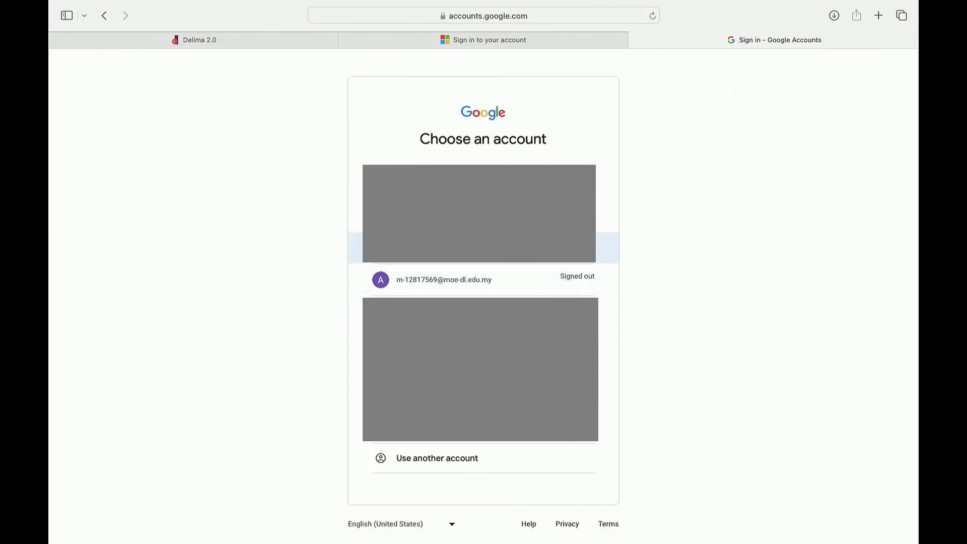
pyautogui.click(433, 257)
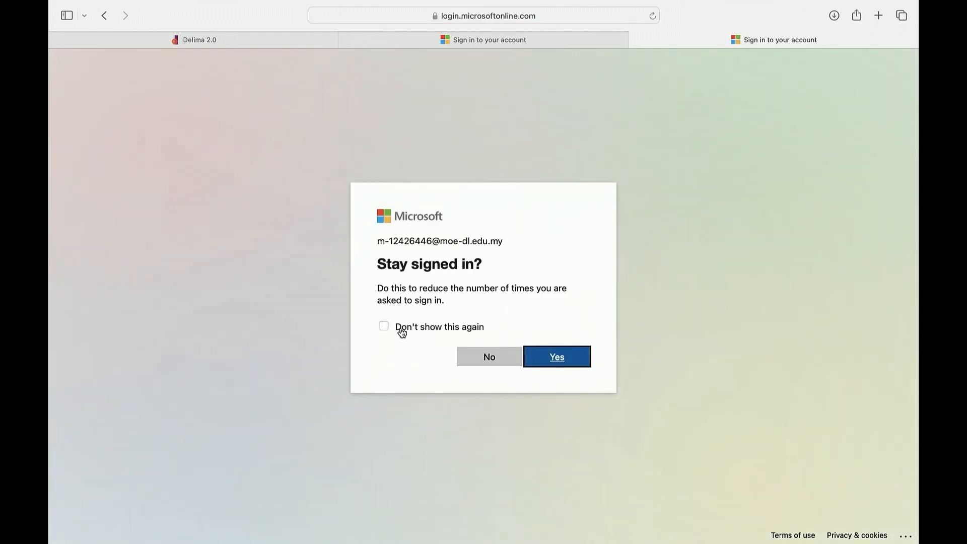
pyautogui.scroll(5, 373, 331)
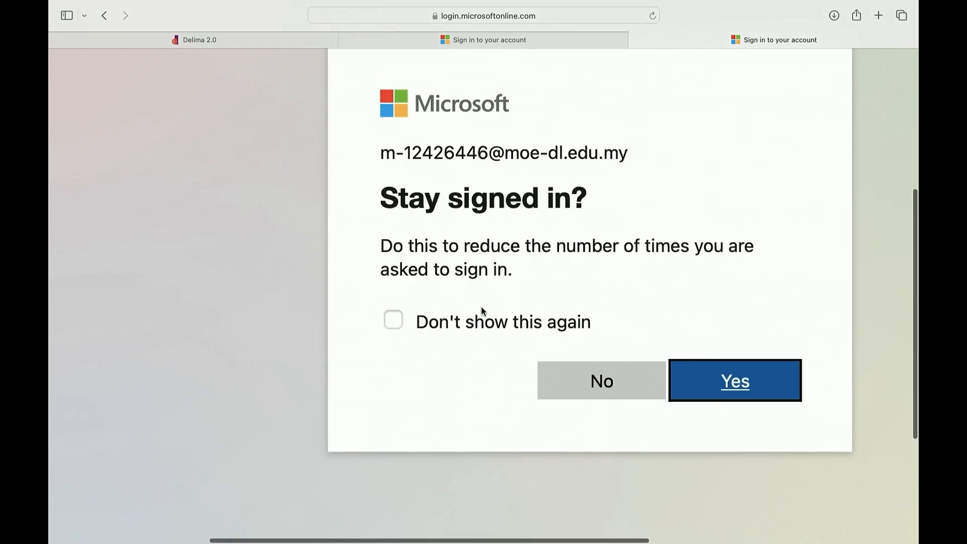
pyautogui.click(343, 335)
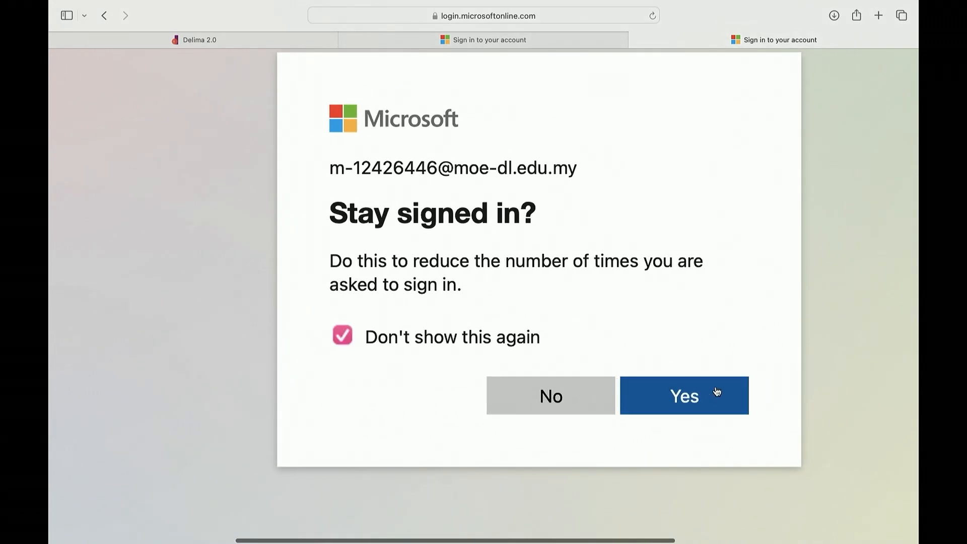
pyautogui.click(707, 400)
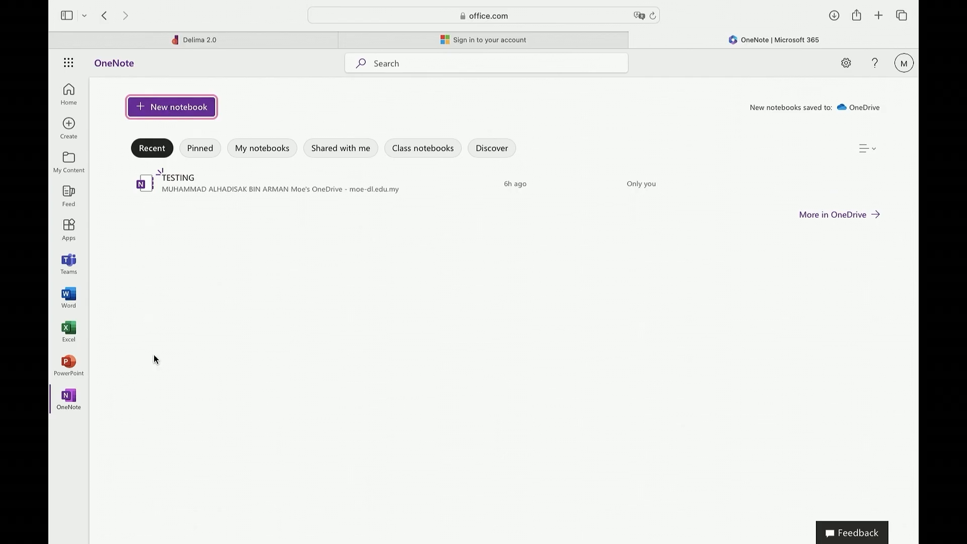
# Start a new notebook in OneNote
pyautogui.scroll(3, 190, 231)
pyautogui.scroll(2, 190, 233)
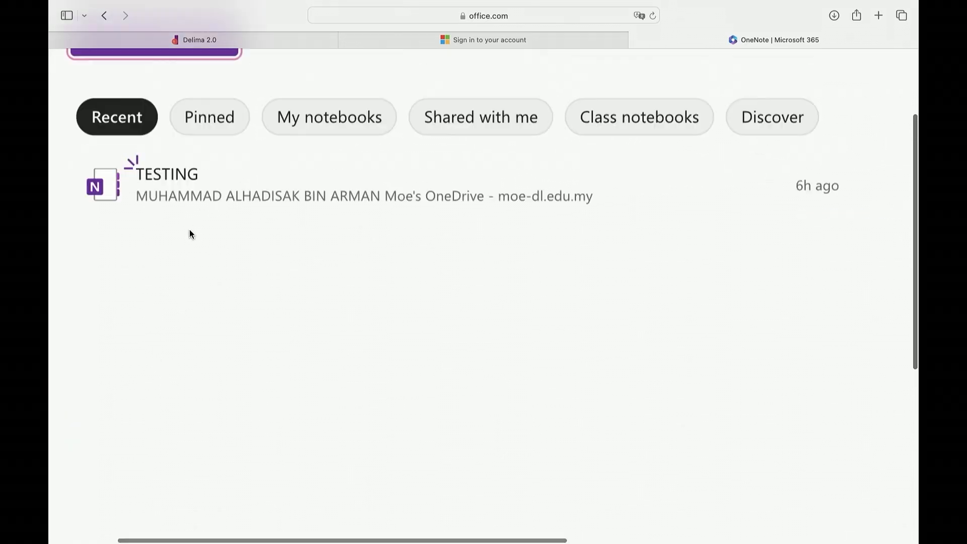
pyautogui.scroll(3, 190, 231)
pyautogui.scroll(3, 158, 147)
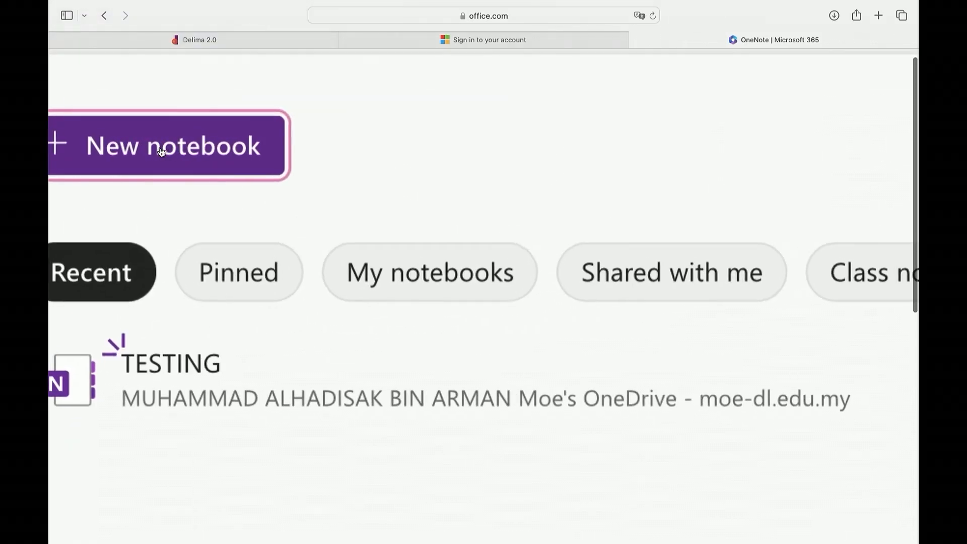
pyautogui.click(181, 147)
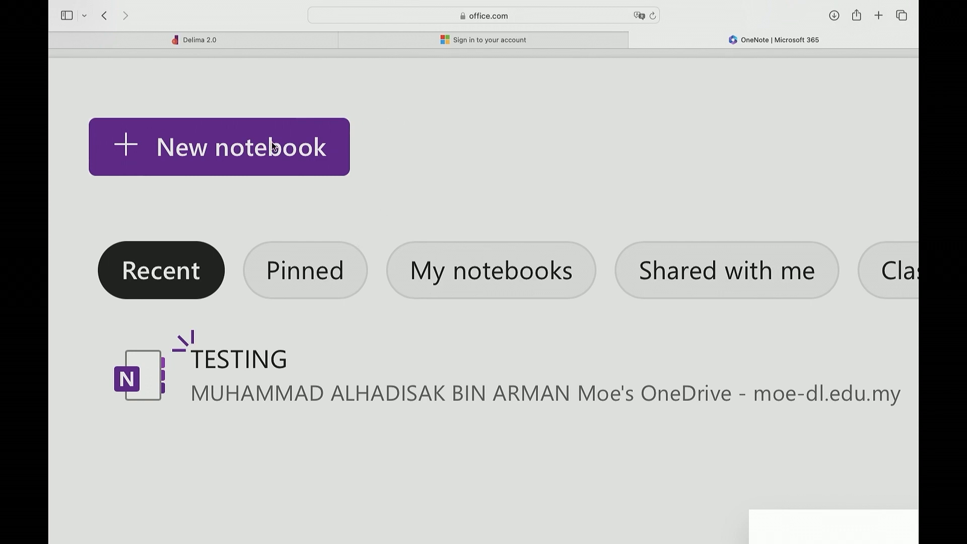
pyautogui.click(156, 149)
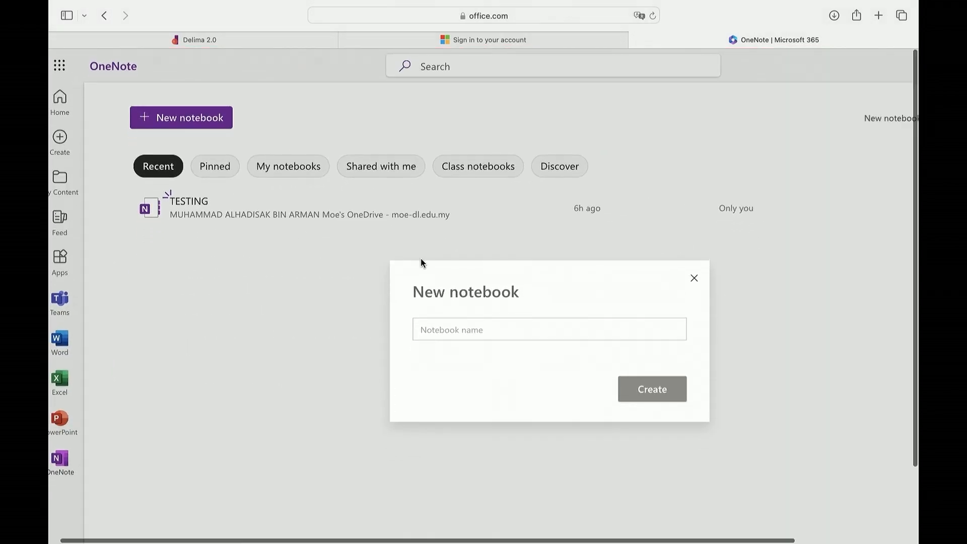
# Create the notebook named ENGLISH YEAR 6 2024-2025
pyautogui.scroll(-3, 472, 358)
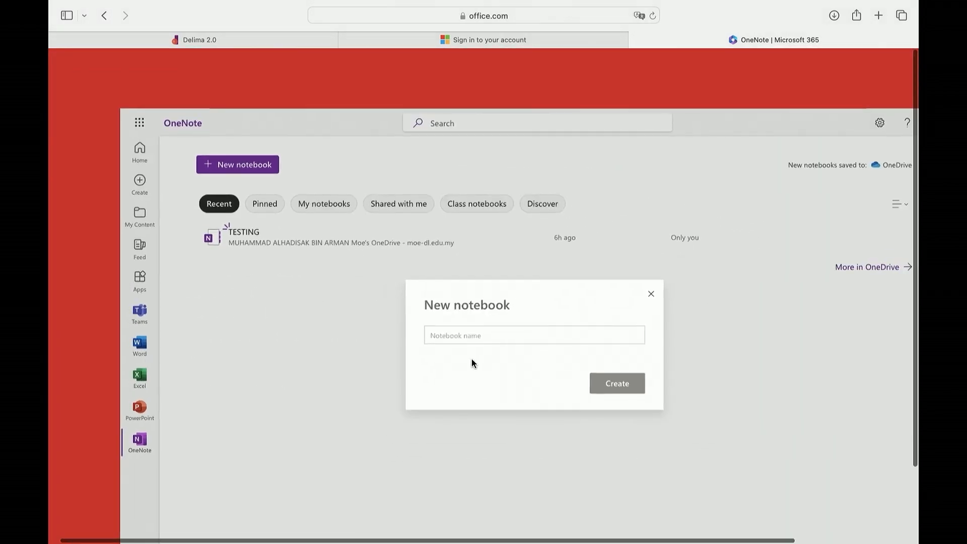
pyautogui.scroll(5, 495, 302)
pyautogui.scroll(3, 497, 296)
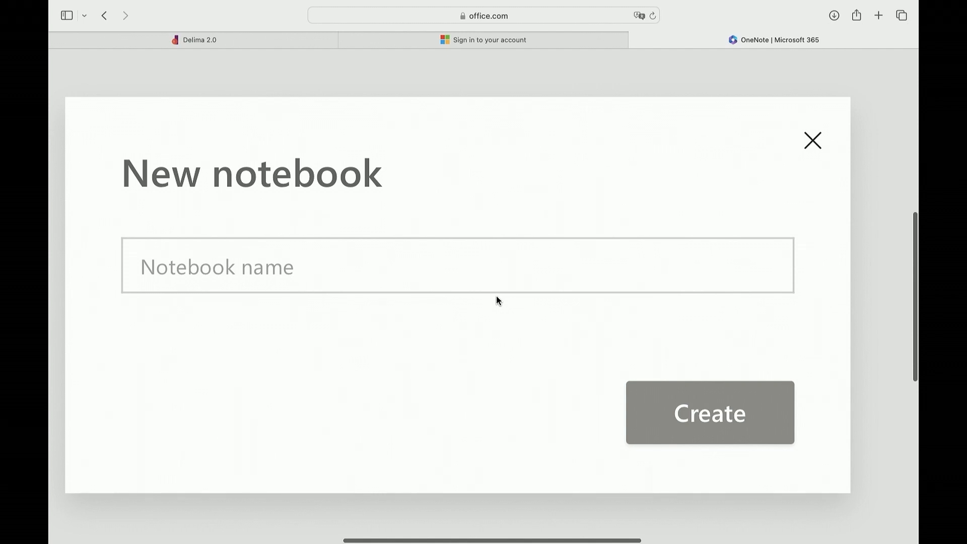
pyautogui.click(404, 261)
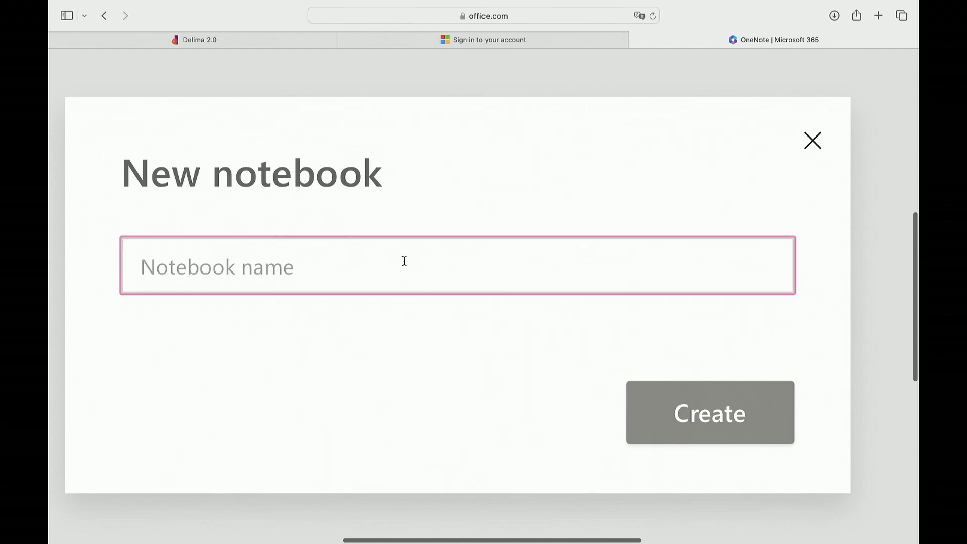
pyautogui.write('ba')
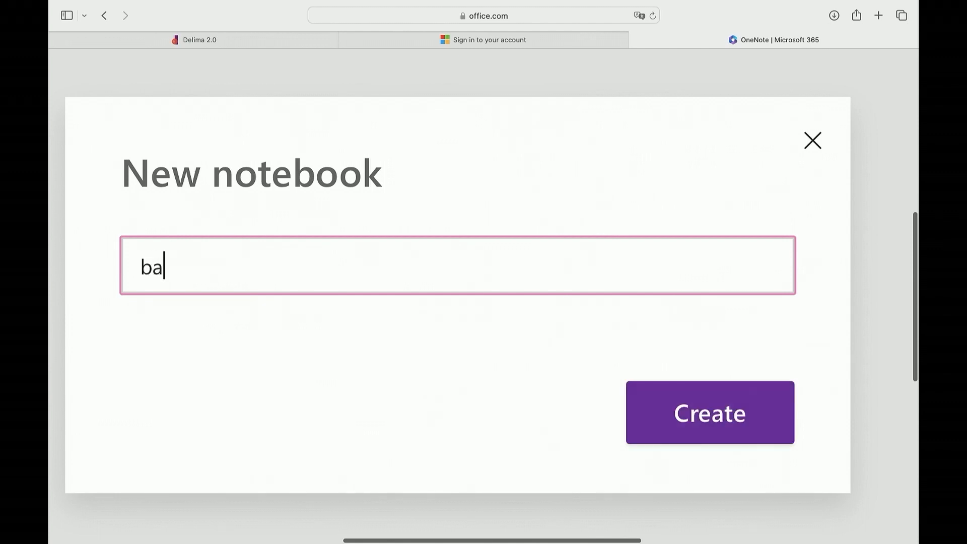
pyautogui.write('ha')
pyautogui.press('BackSpace')
pyautogui.press('BackSpace')
pyautogui.press('BackSpace')
pyautogui.press('BackSpace')
pyautogui.write('BAH')
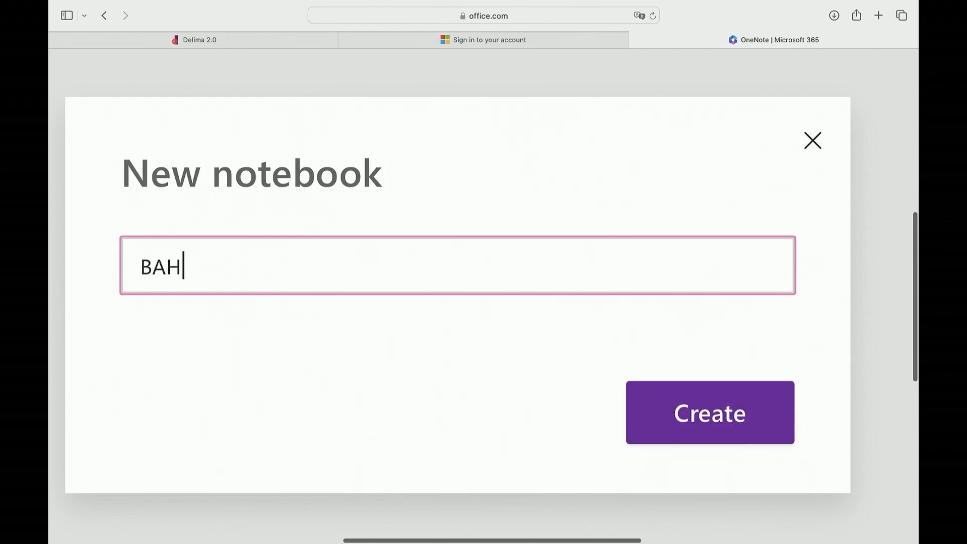
pyautogui.write('ASA INGGER')
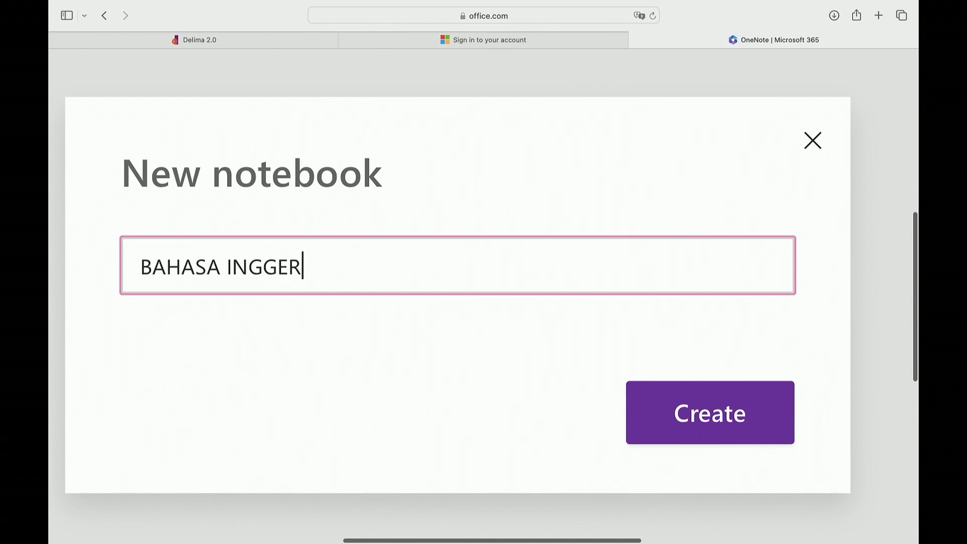
pyautogui.write('IS')
pyautogui.press('BackSpace')
pyautogui.press('BackSpace')
pyautogui.press('BackSpace')
pyautogui.press('BackSpace')
pyautogui.press('BackSpace')
pyautogui.press('BackSpace')
pyautogui.press('BackSpace')
pyautogui.press('BackSpace')
pyautogui.press('BackSpace')
pyautogui.press('BackSpace')
pyautogui.press('BackSpace')
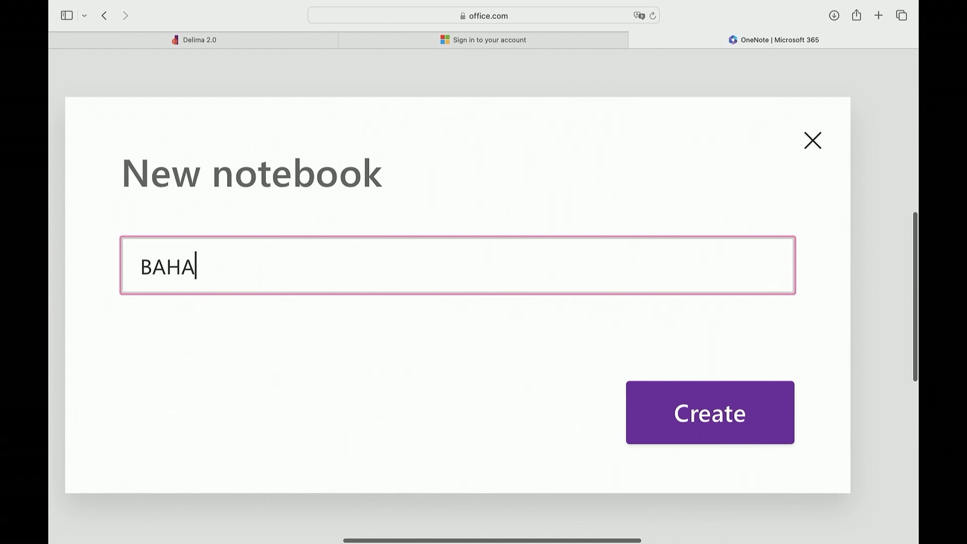
pyautogui.press('BackSpace')
pyautogui.press('BackSpace')
pyautogui.press('BackSpace')
pyautogui.press('BackSpace')
pyautogui.write('ENGLISH ')
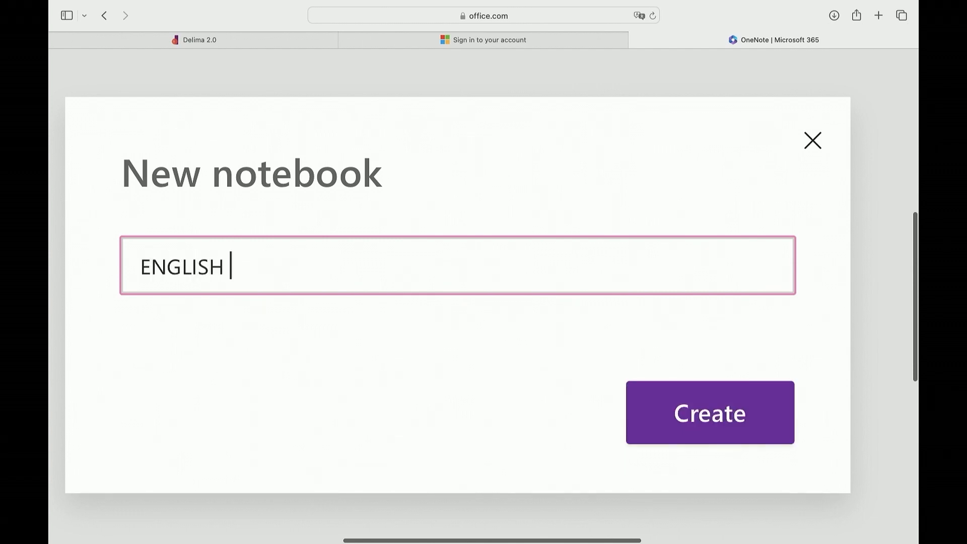
pyautogui.write('YEAR 6')
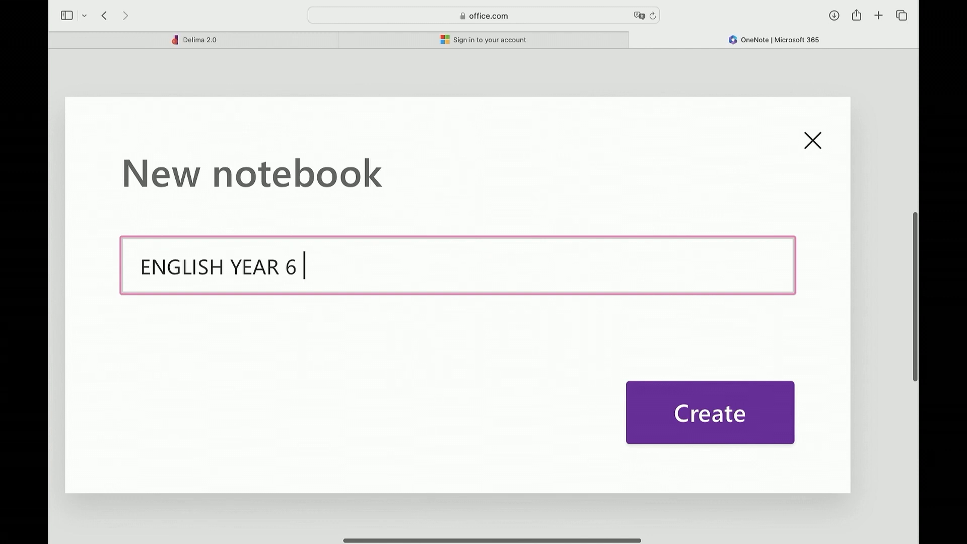
pyautogui.write('2024-')
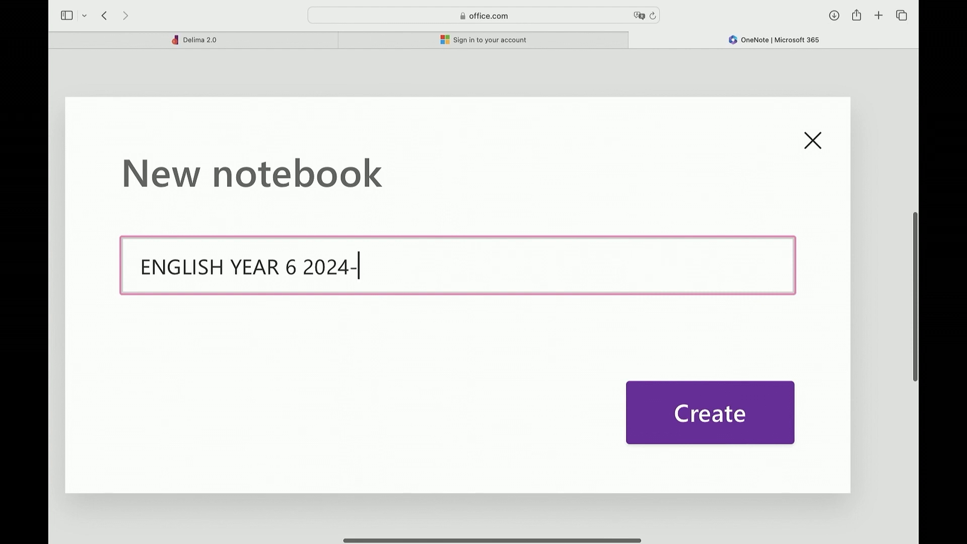
pyautogui.write('2025')
pyautogui.click(703, 419)
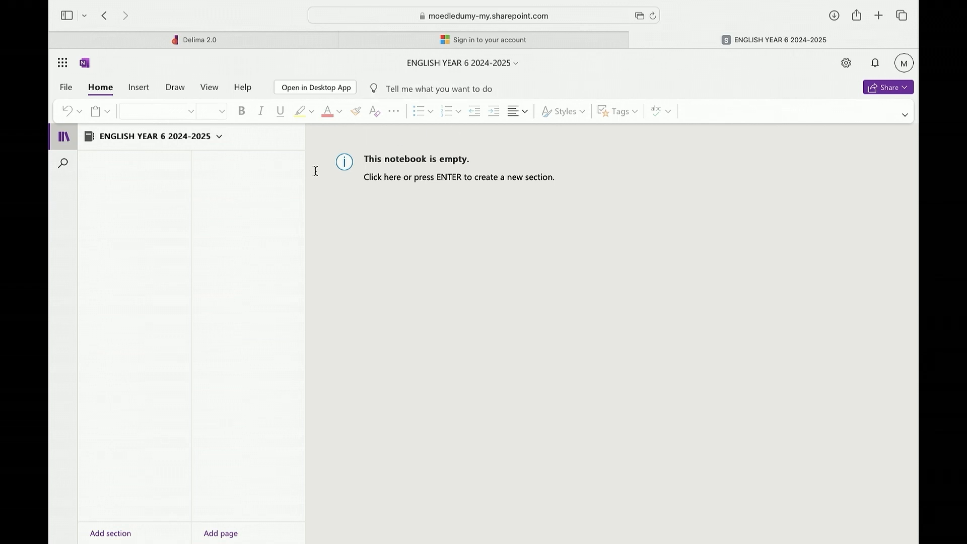
# Open the ENGLISH YEAR 6 2024-2025 notebook from the notebooks list
pyautogui.click(155, 144)
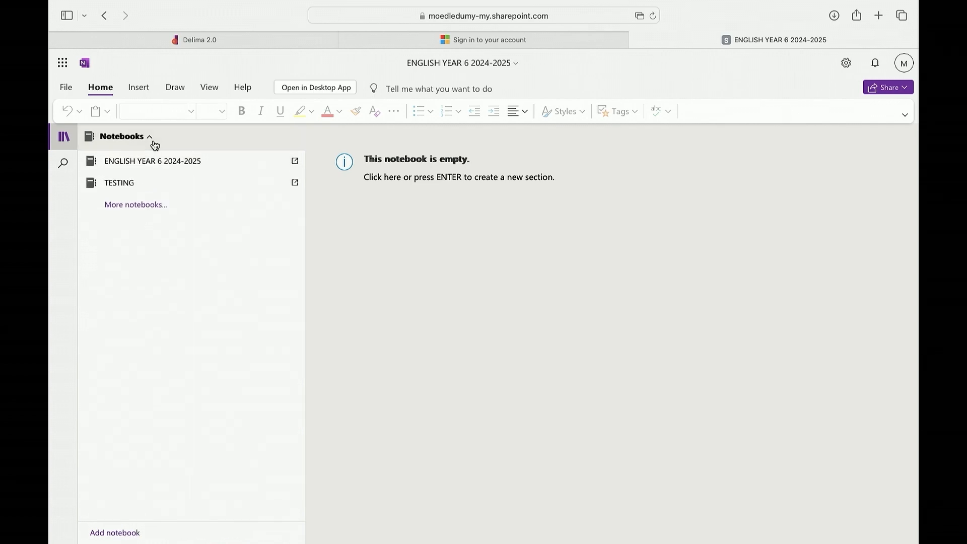
pyautogui.click(124, 142)
pyautogui.click(182, 142)
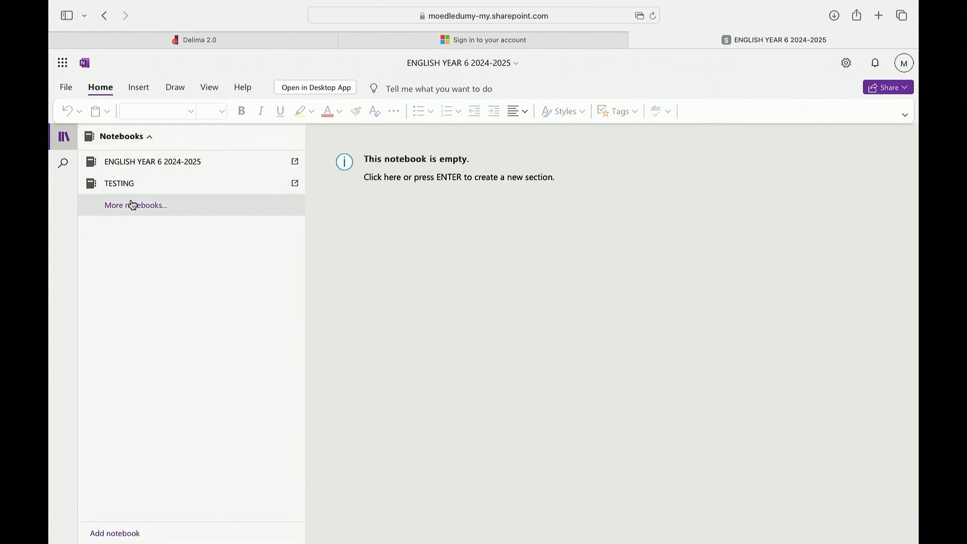
pyautogui.click(149, 167)
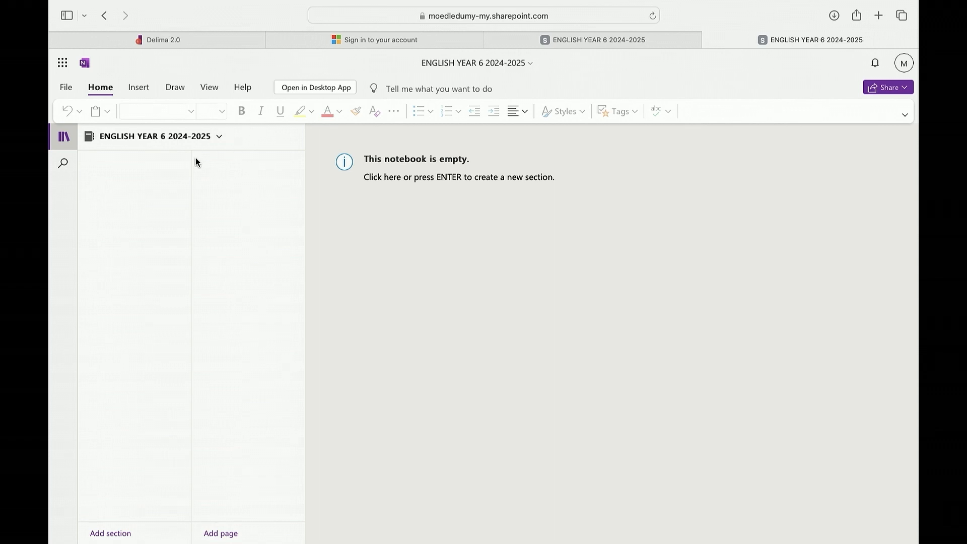
pyautogui.click(220, 137)
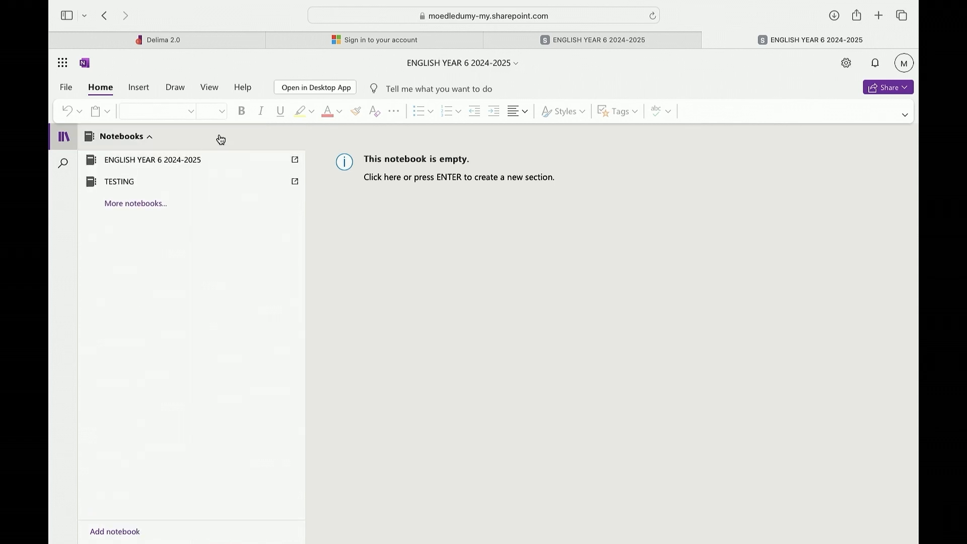
pyautogui.click(219, 138)
pyautogui.click(220, 139)
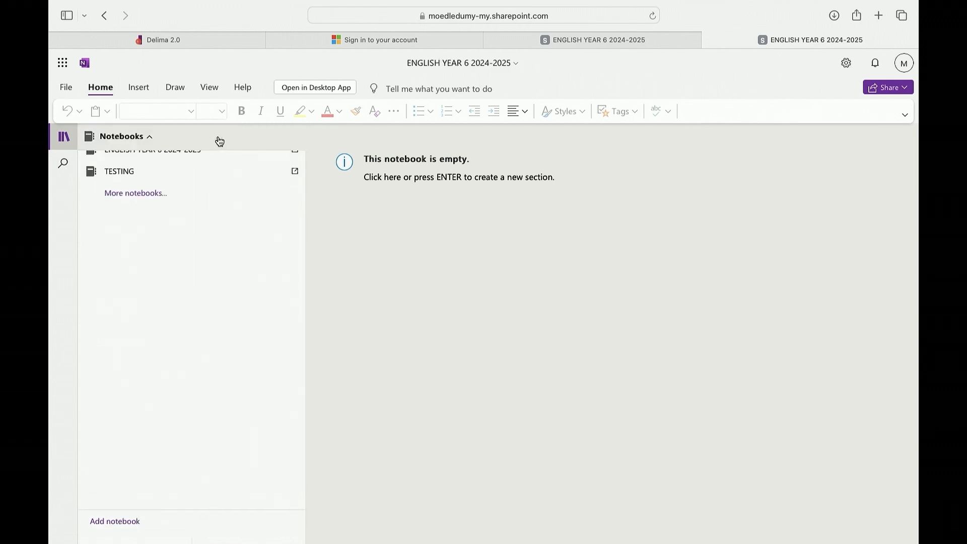
pyautogui.click(378, 192)
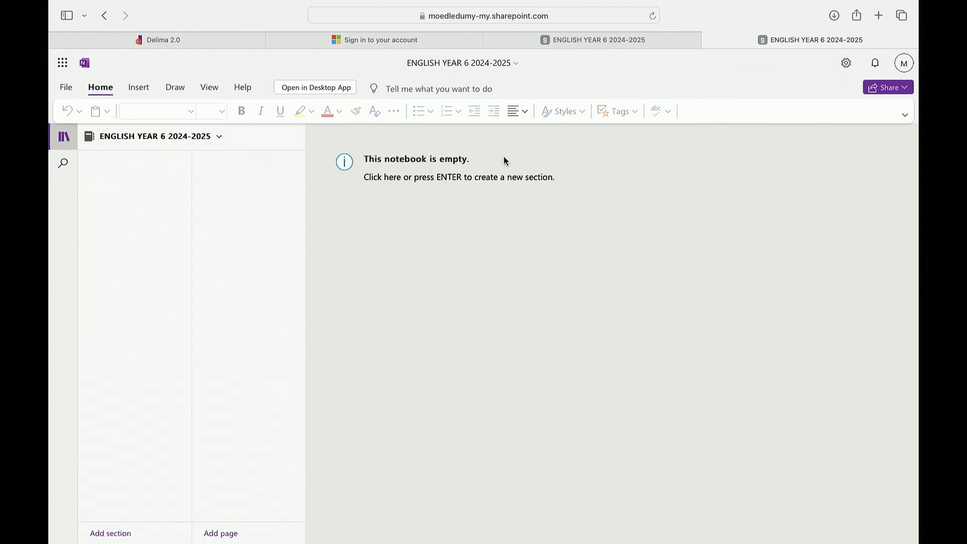
# Create the notebook's first section named CHAPTER 1 MY FAMILY
pyautogui.scroll(2, 403, 195)
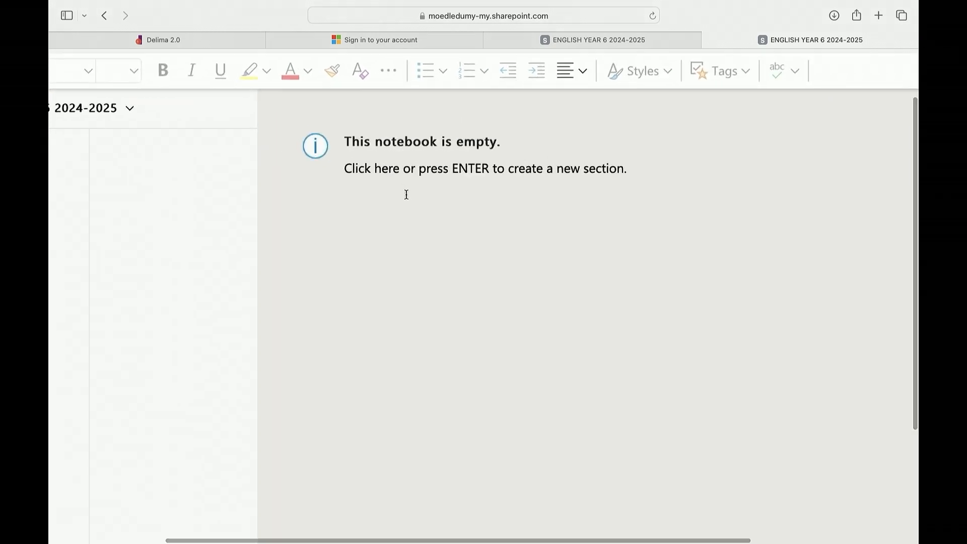
pyautogui.click(469, 174)
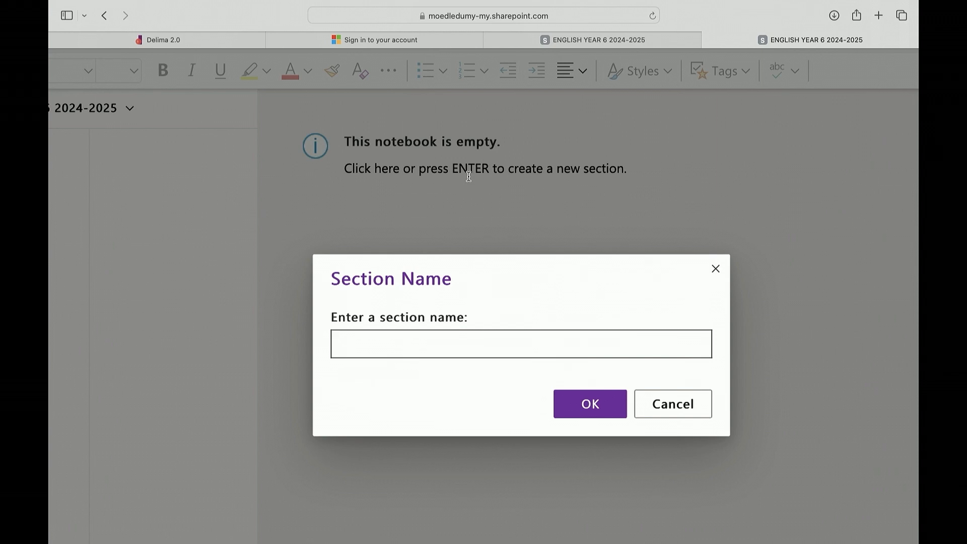
pyautogui.write('CHAPTER 1 :')
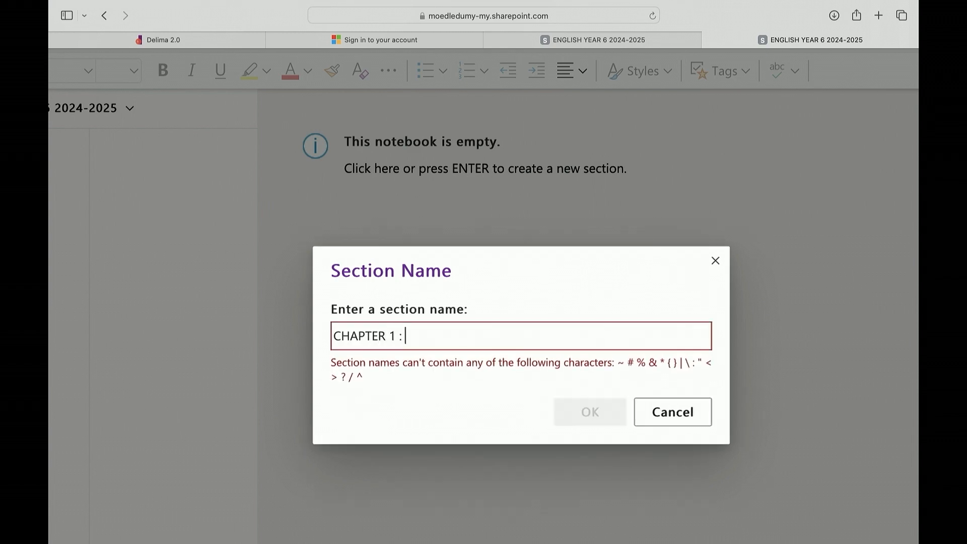
pyautogui.write(' MY')
pyautogui.press('BackSpace')
pyautogui.press('BackSpace')
pyautogui.press('BackSpace')
pyautogui.press('BackSpace')
pyautogui.write('MY')
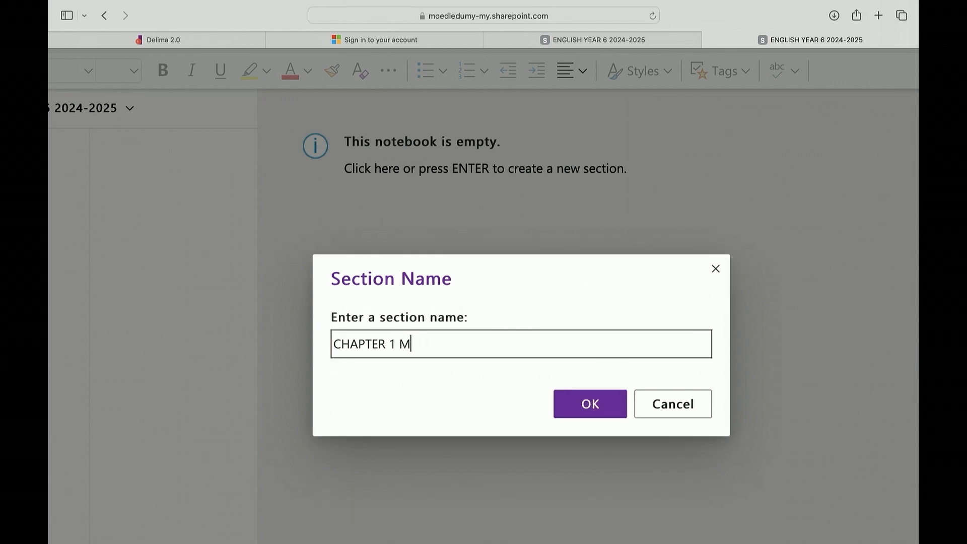
pyautogui.write(' FAMILY')
pyautogui.click(592, 408)
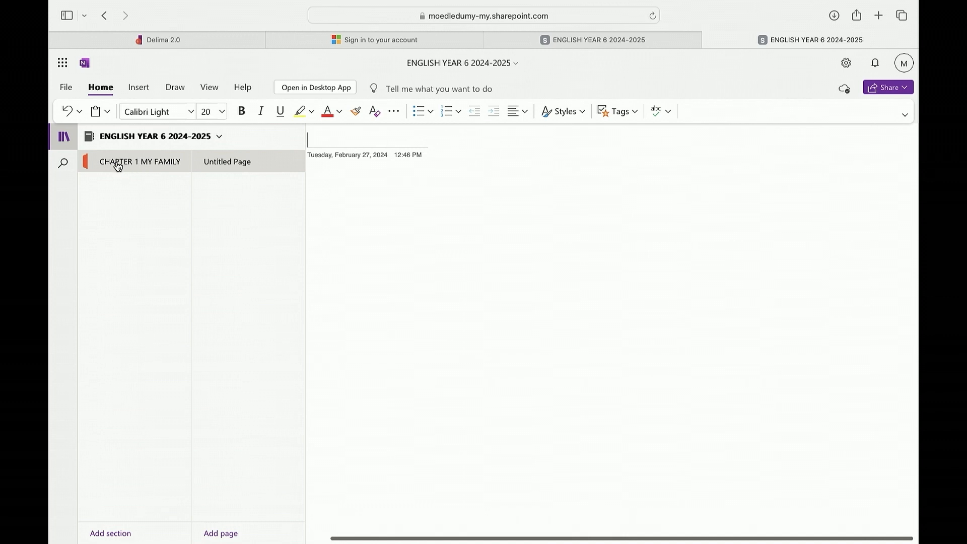
# Title the section's first page INTRODUCTION
pyautogui.scroll(5, 120, 166)
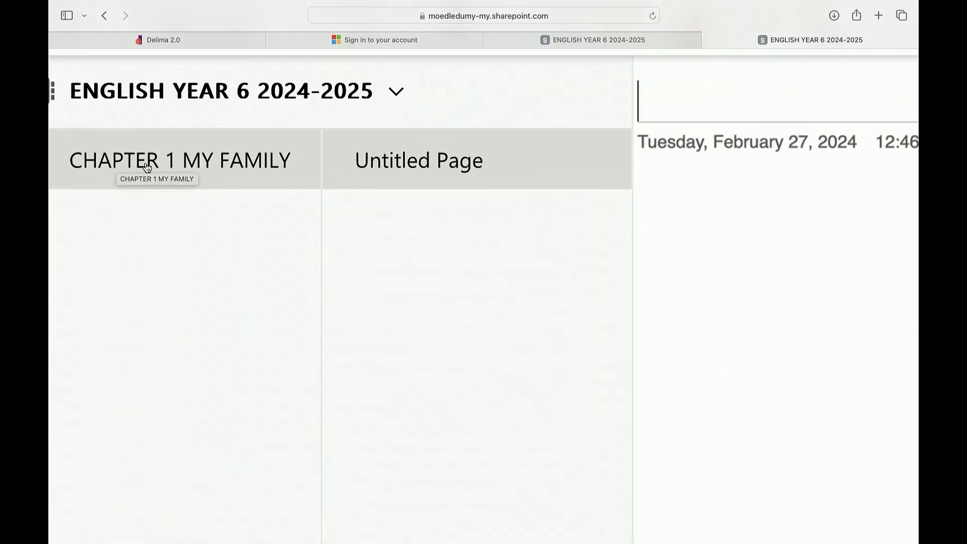
pyautogui.hscroll(-2, 154, 167)
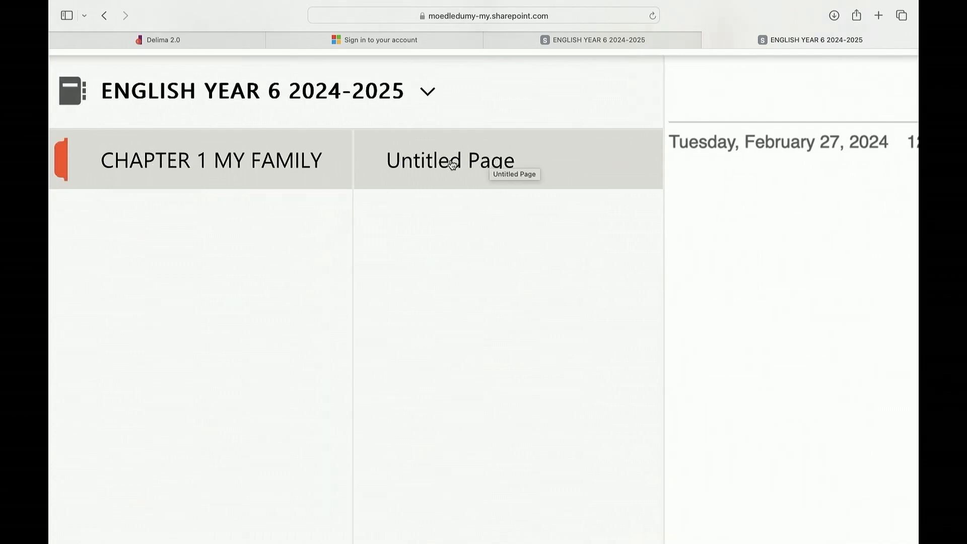
pyautogui.hscroll(1, 483, 161)
pyautogui.hscroll(2, 477, 163)
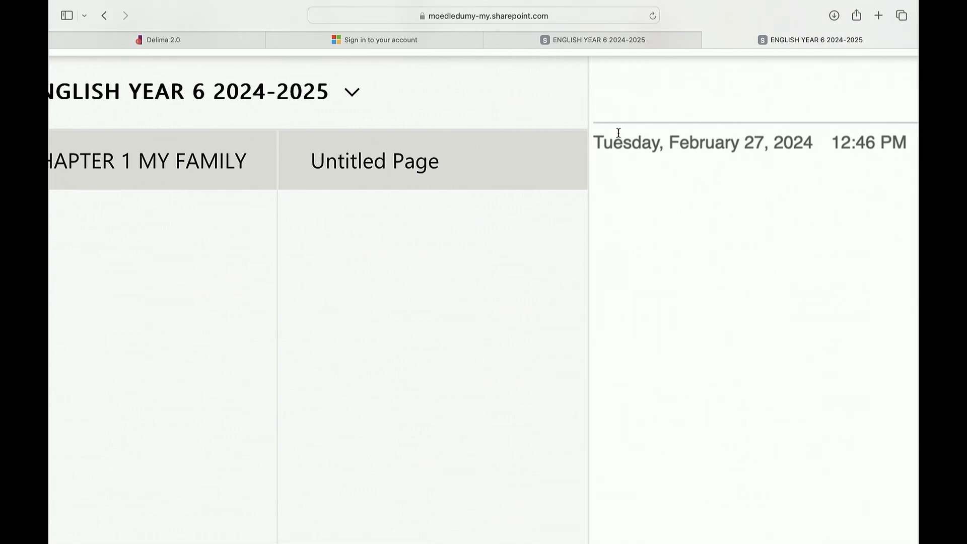
pyautogui.hscroll(-5, 115, 182)
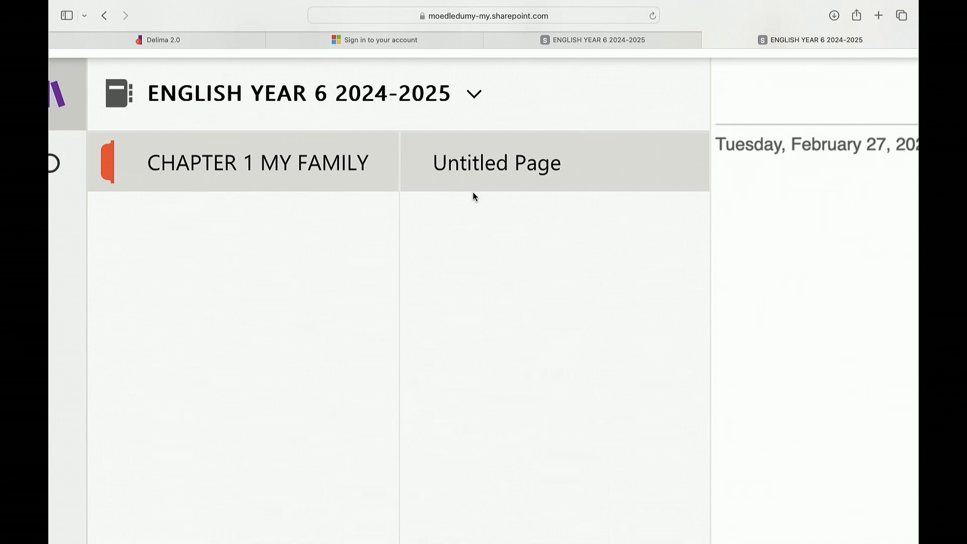
pyautogui.scroll(-5, 473, 192)
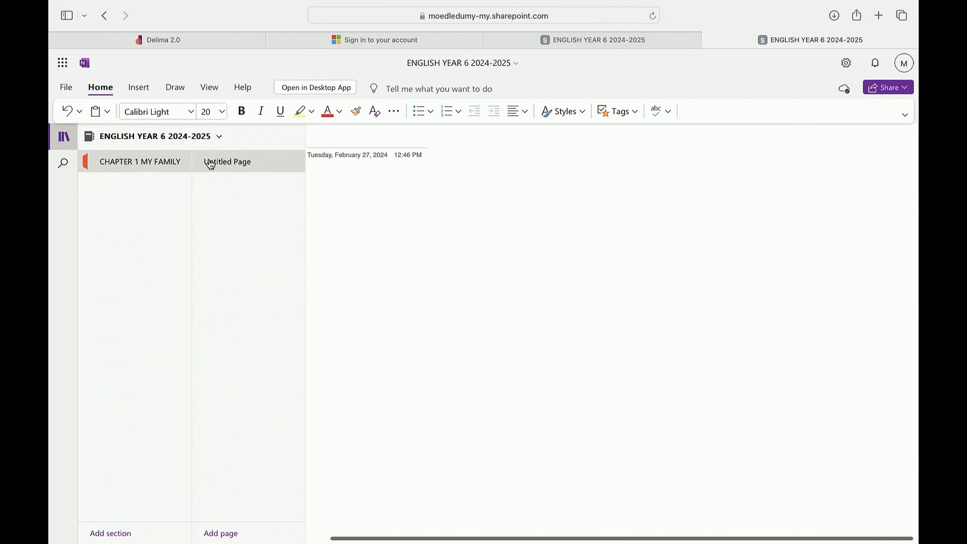
pyautogui.hscroll(-2, 382, 137)
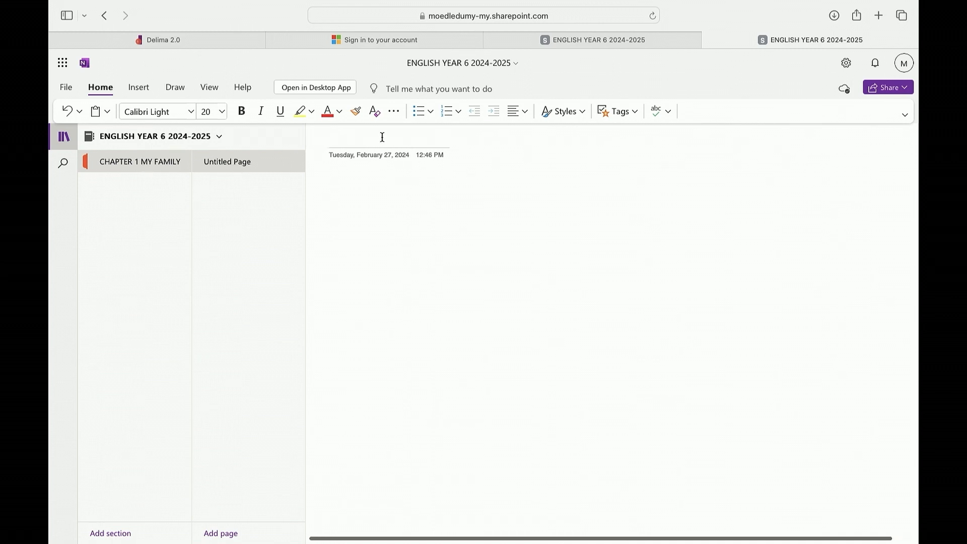
pyautogui.write('INTRODUCTI')
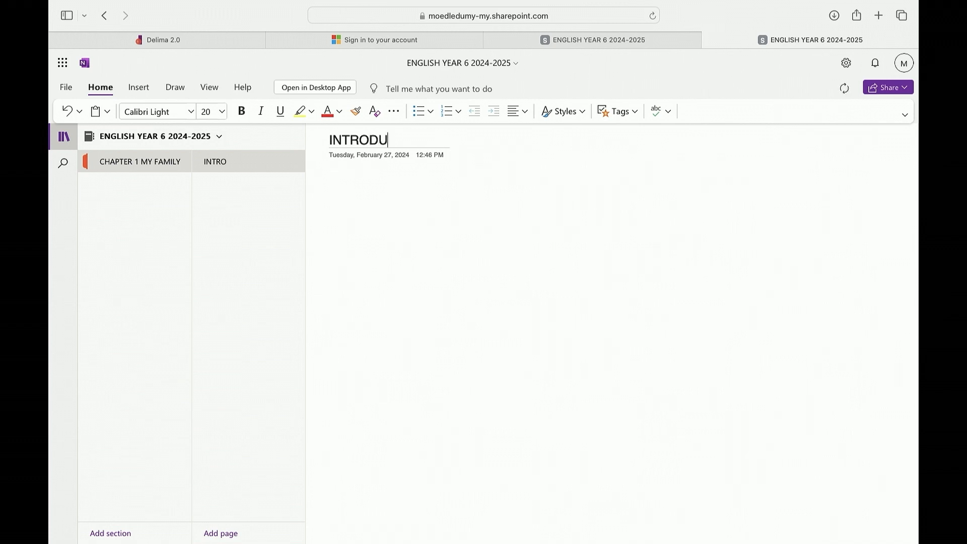
pyautogui.write('ON')
pyautogui.press('Return')
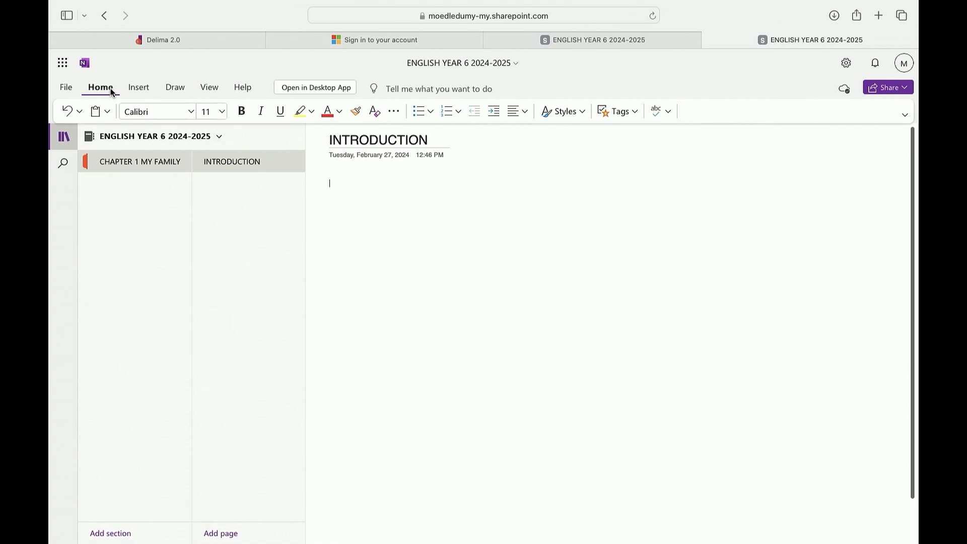
# Apply the To Do tag and enter HOMEWORK as the first checklist item on the page
pyautogui.scroll(3, 132, 87)
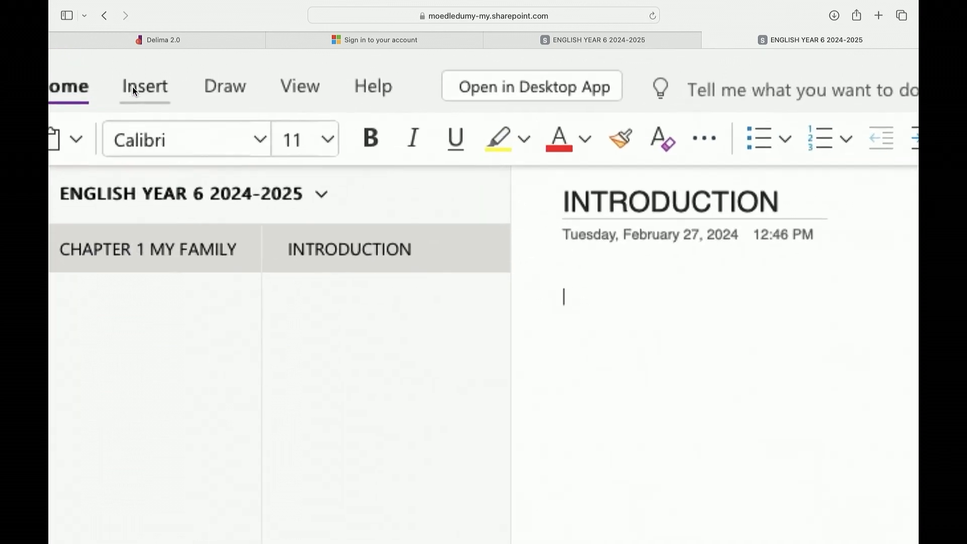
pyautogui.scroll(-3, 132, 87)
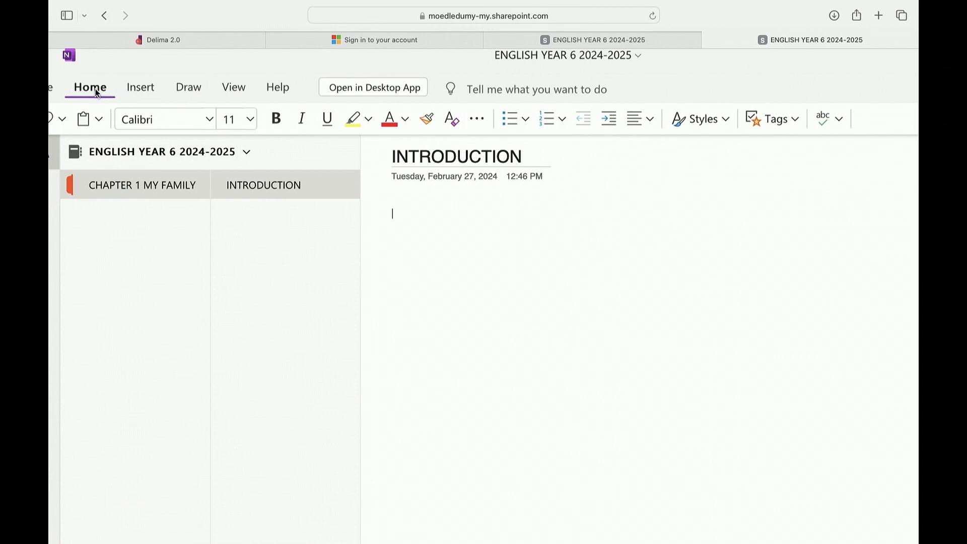
pyautogui.hscroll(-2, 98, 111)
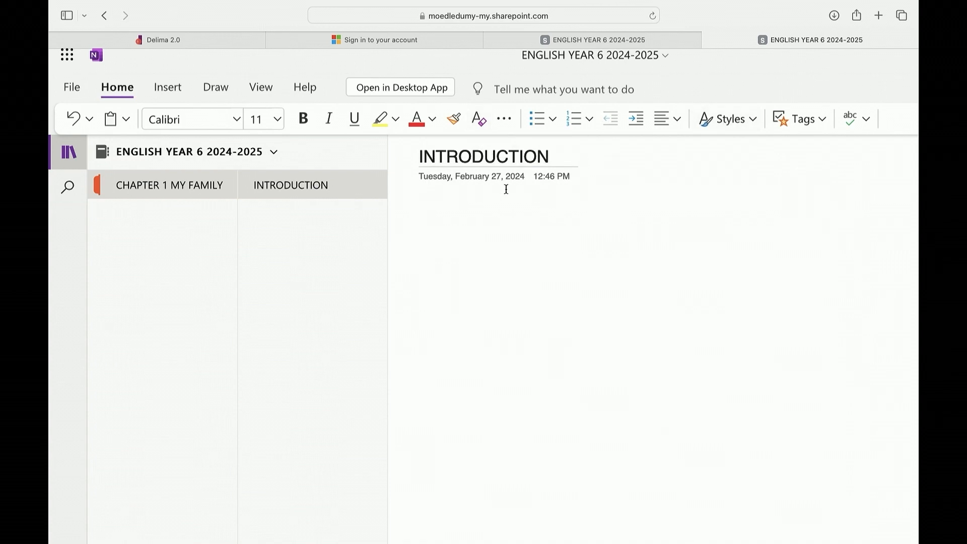
pyautogui.click(801, 122)
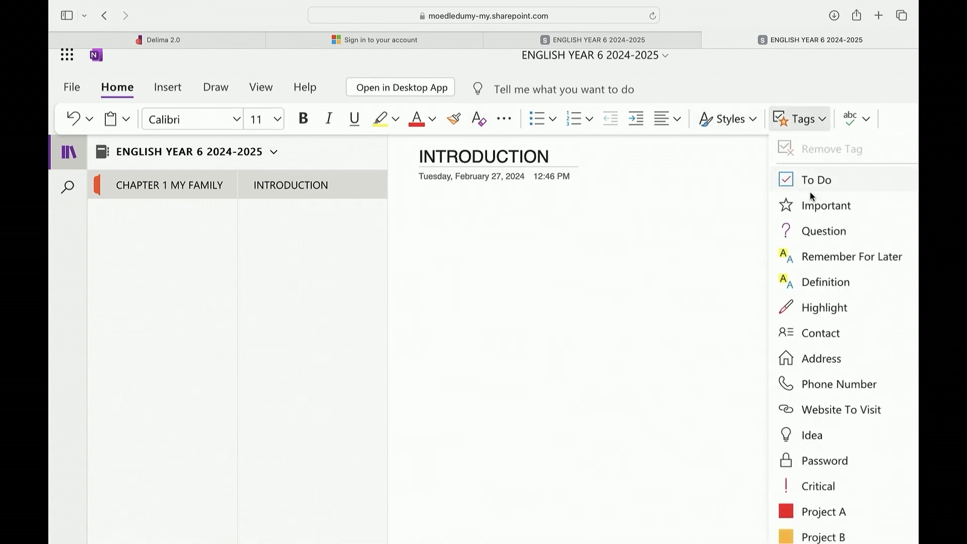
pyautogui.scroll(-2, 819, 509)
pyautogui.scroll(2, 819, 524)
pyautogui.click(817, 179)
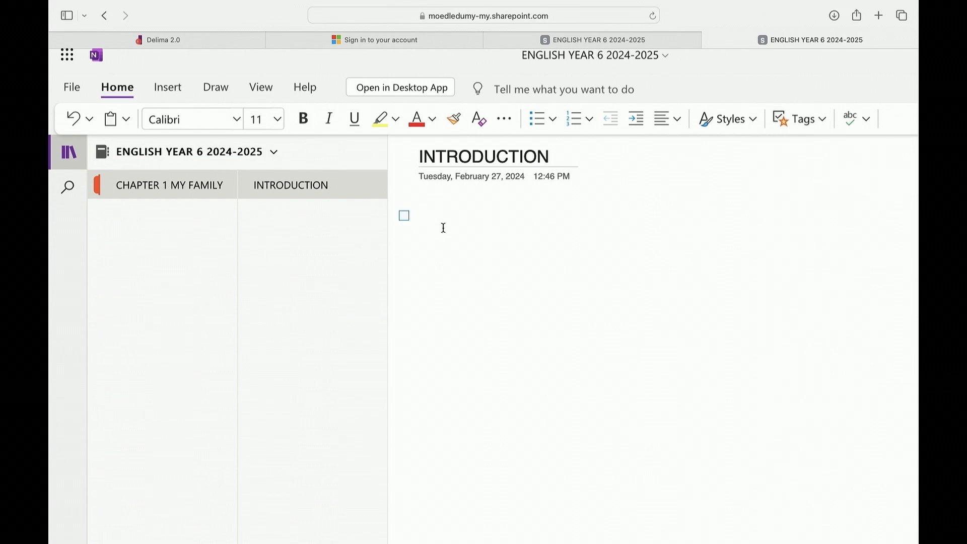
pyautogui.write('HOMEWORK')
pyautogui.press('Return')
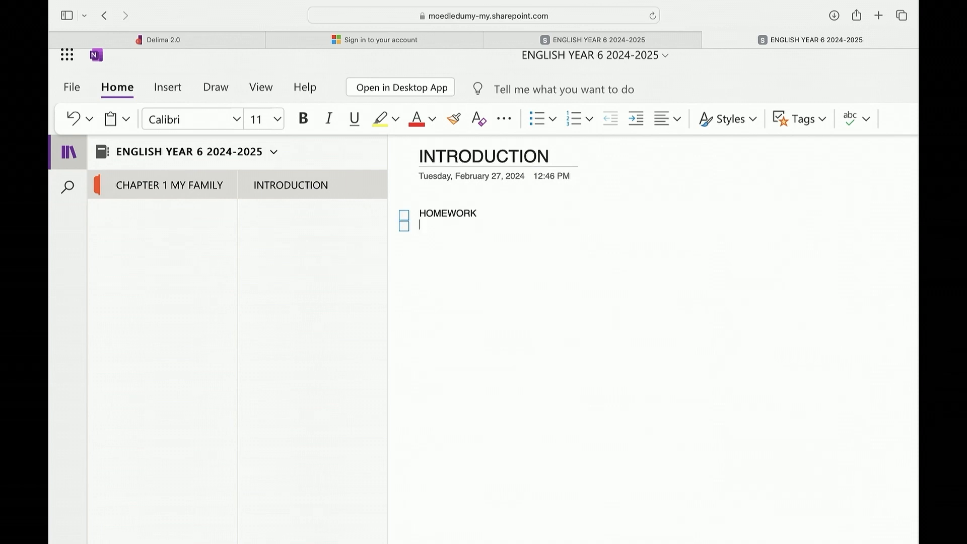
# Add TASK and GROUP WORK as further To Do items below HOMEWORK
pyautogui.write('TASK')
pyautogui.press('BackSpace')
pyautogui.press('BackSpace')
pyautogui.write('ASK')
pyautogui.press('Return')
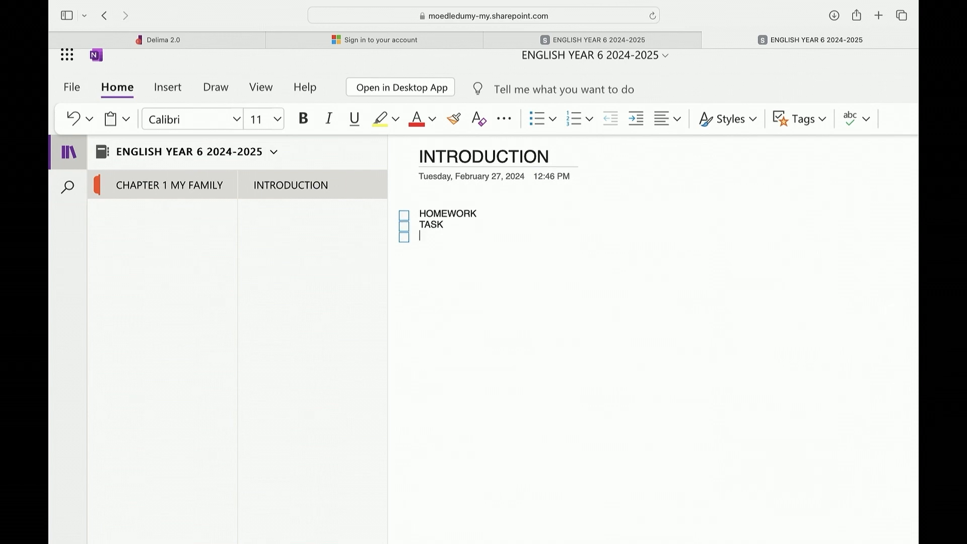
pyautogui.write('GROUP WORK')
pyautogui.press('Return')
pyautogui.press('Return')
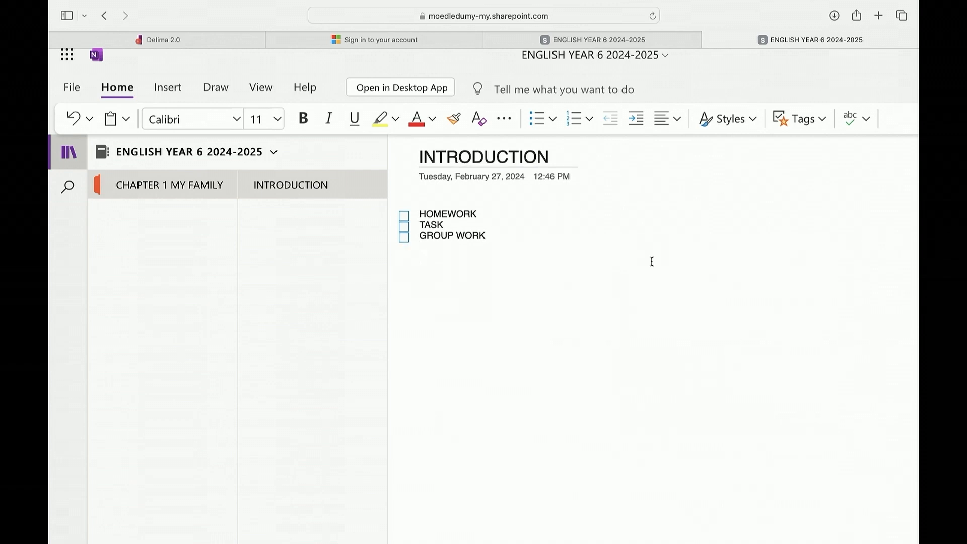
# Browse the full list of available tags
pyautogui.click(804, 119)
pyautogui.scroll(-10, 801, 267)
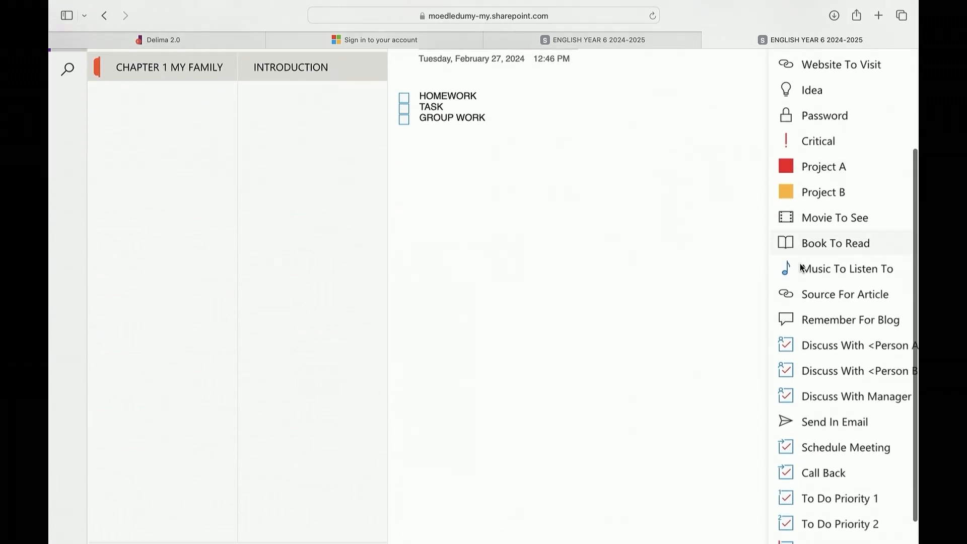
pyautogui.scroll(8, 803, 268)
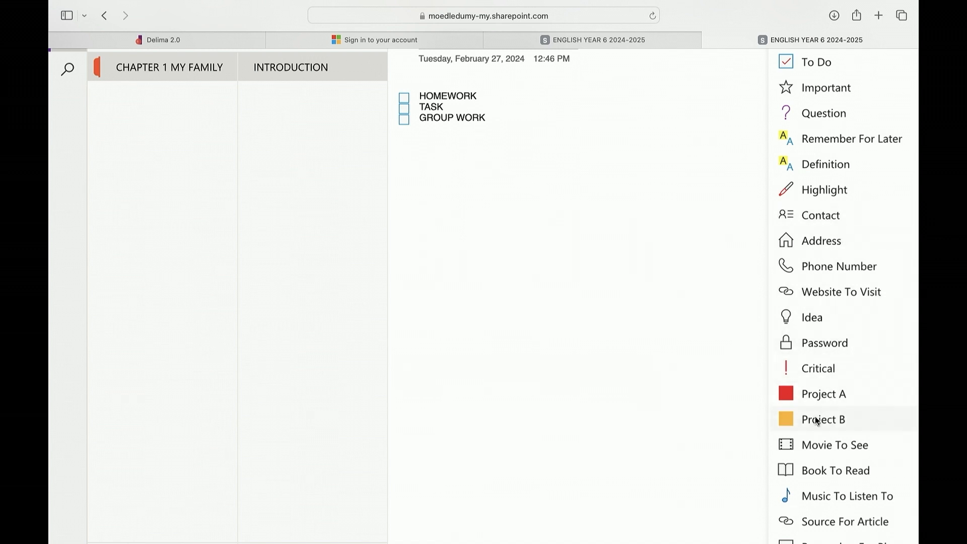
pyautogui.scroll(-5, 838, 417)
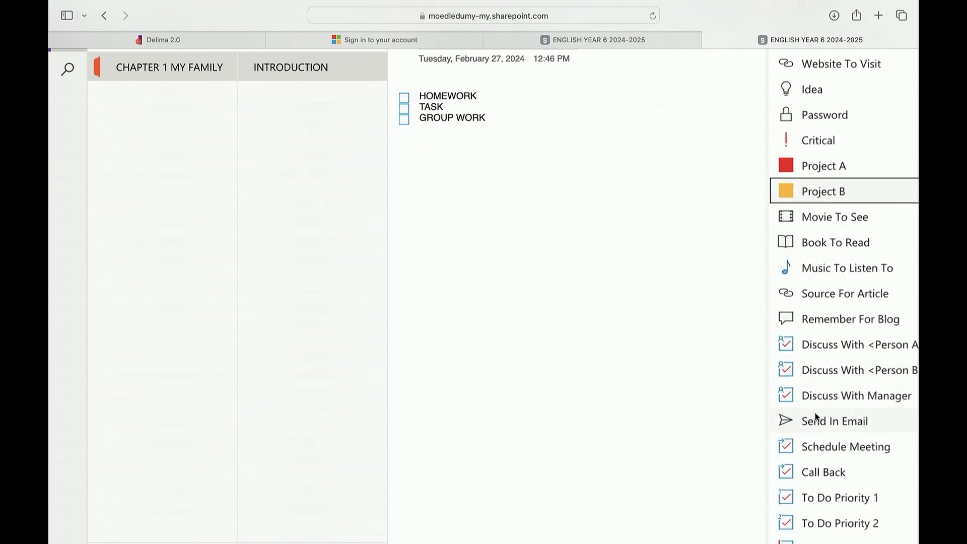
pyautogui.scroll(-2, 815, 417)
pyautogui.hscroll(3, 816, 417)
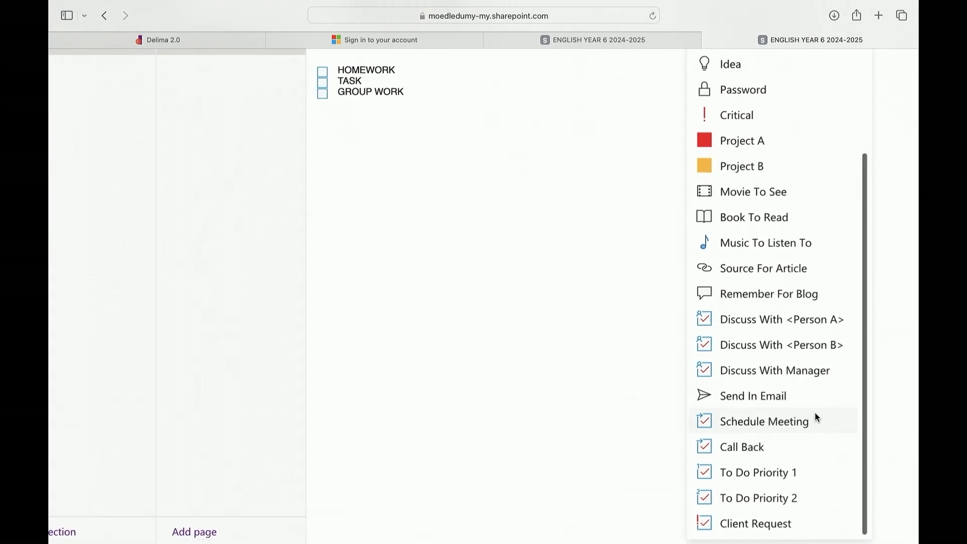
pyautogui.scroll(5, 818, 417)
pyautogui.scroll(3, 817, 417)
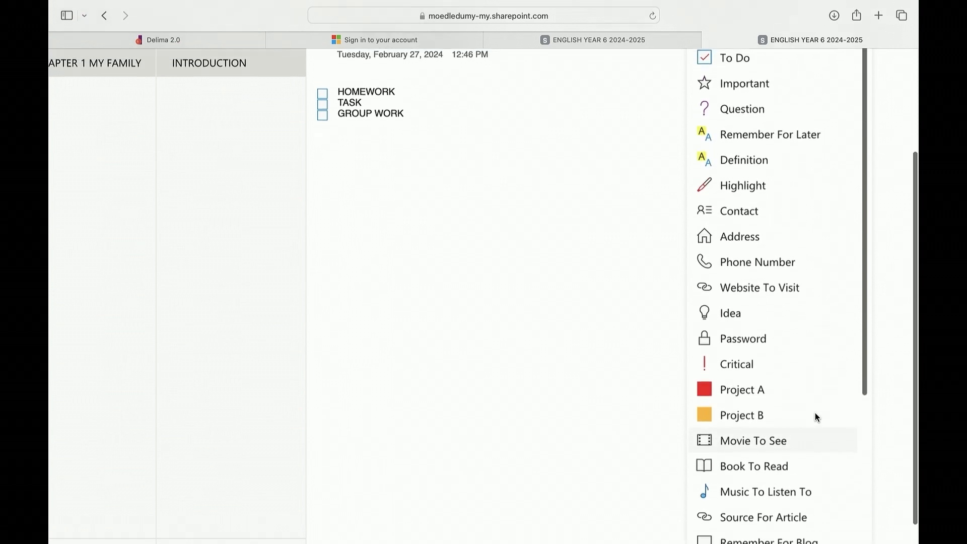
pyautogui.scroll(-6, 817, 418)
pyautogui.scroll(5, 812, 413)
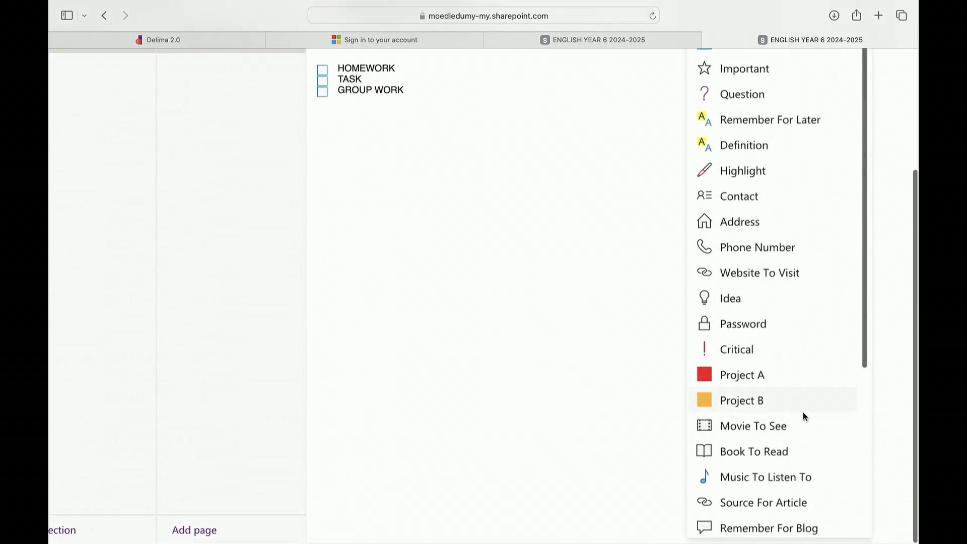
pyautogui.click(436, 309)
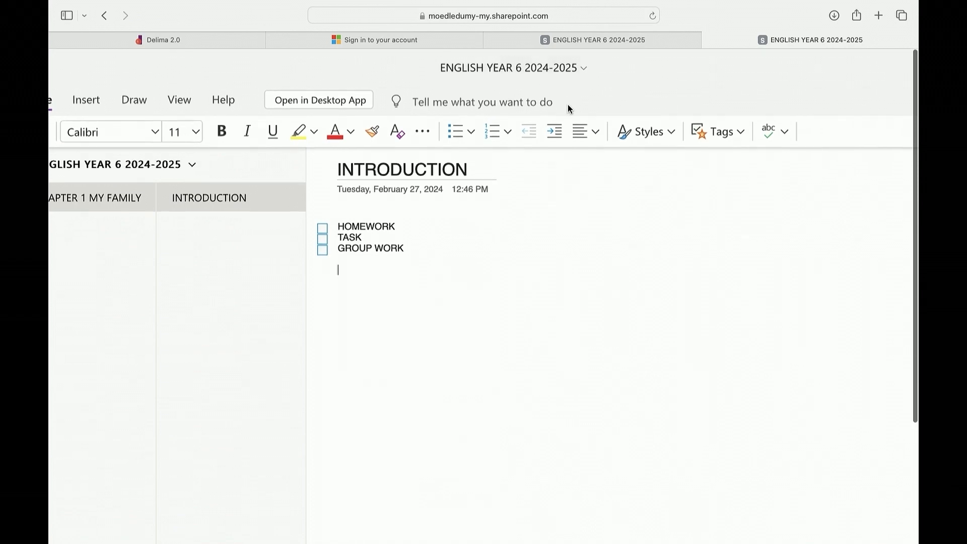
# Run a spelling and grammar check on the page and close the result
pyautogui.click(770, 132)
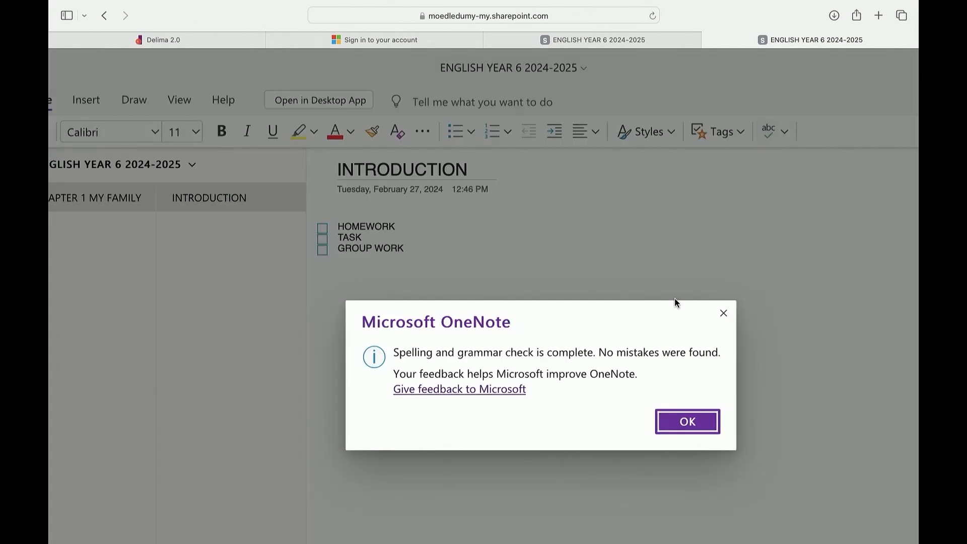
pyautogui.click(724, 316)
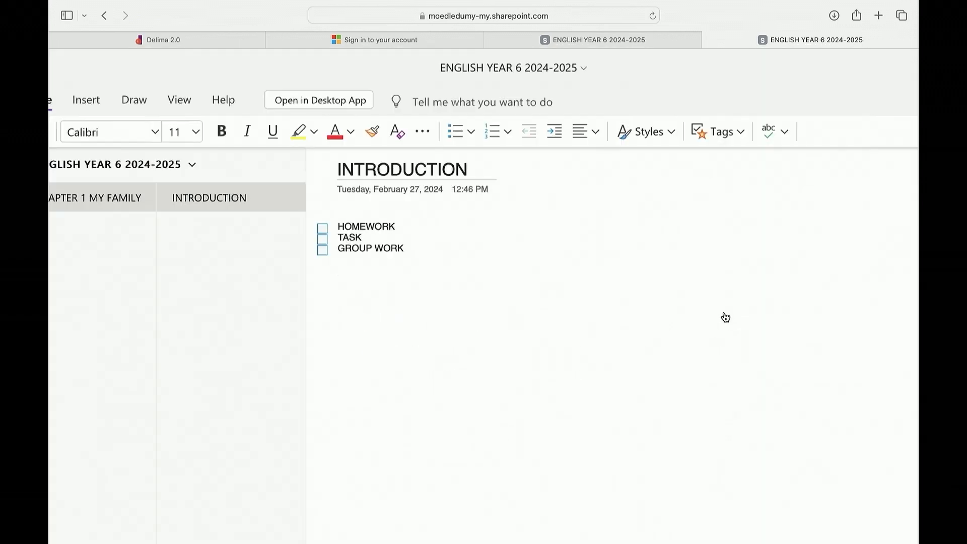
pyautogui.hscroll(-3, 518, 257)
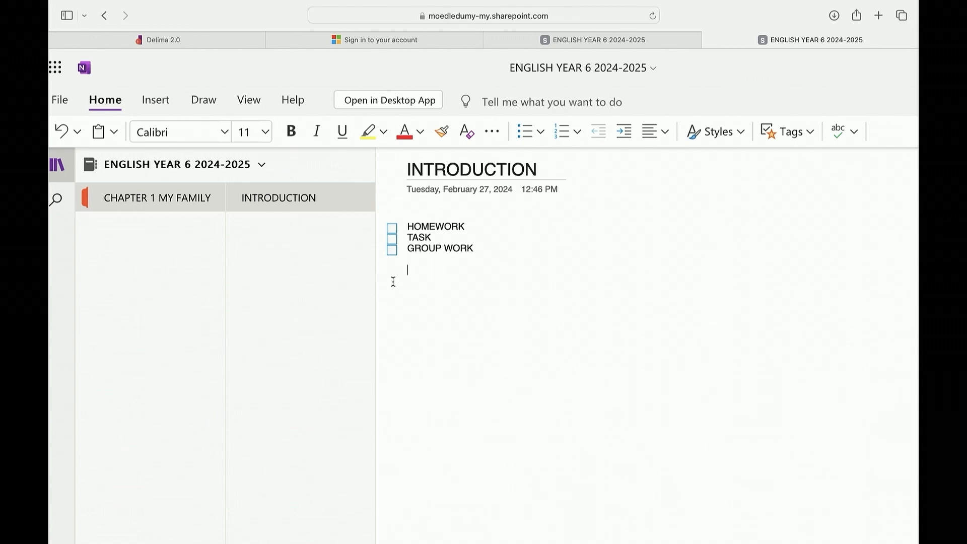
# Open the File and Picture insert menus to review their options
pyautogui.click(156, 102)
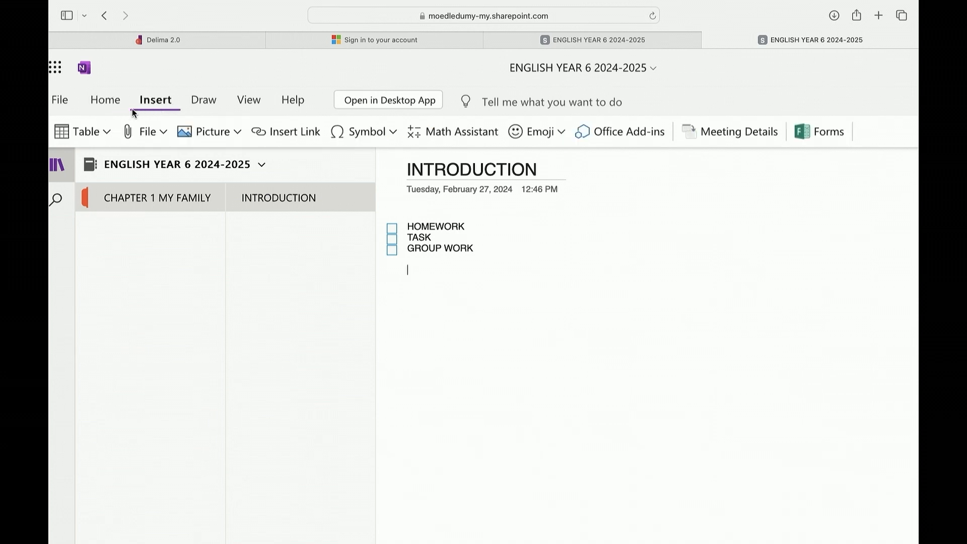
pyautogui.hscroll(-2, 151, 145)
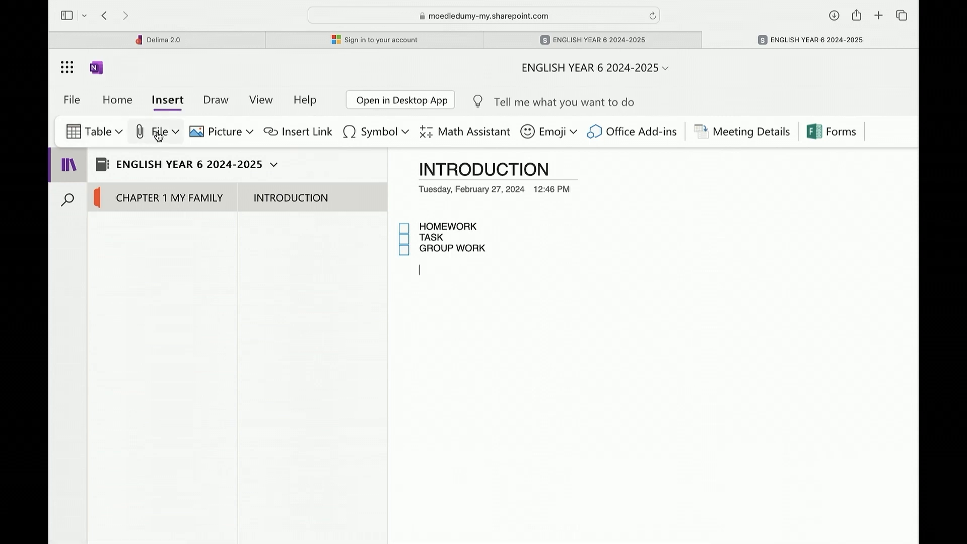
pyautogui.click(168, 134)
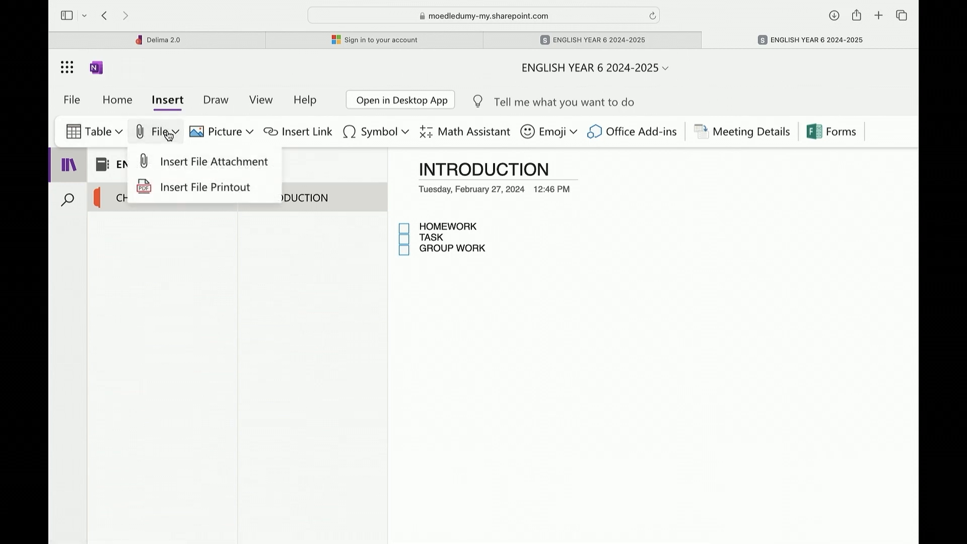
pyautogui.click(168, 134)
pyautogui.click(220, 133)
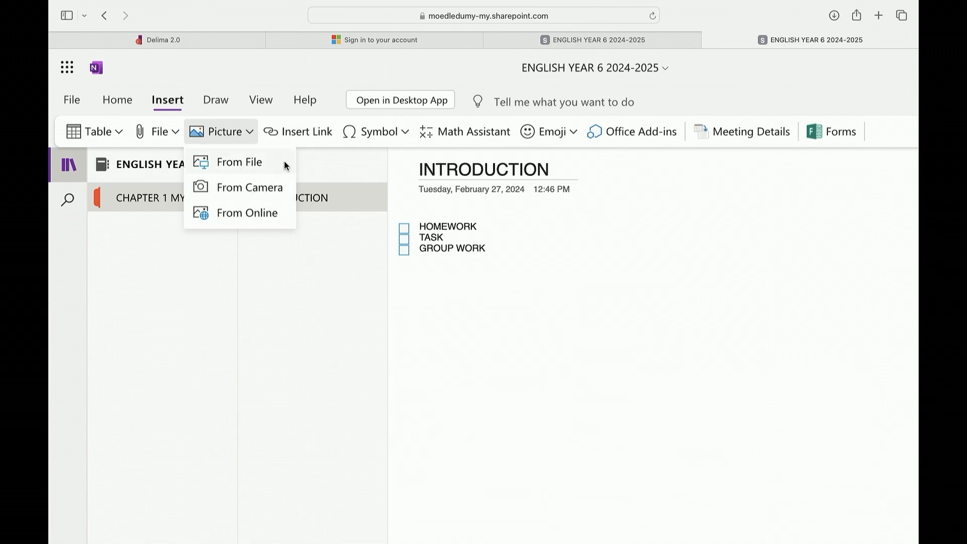
pyautogui.click(308, 133)
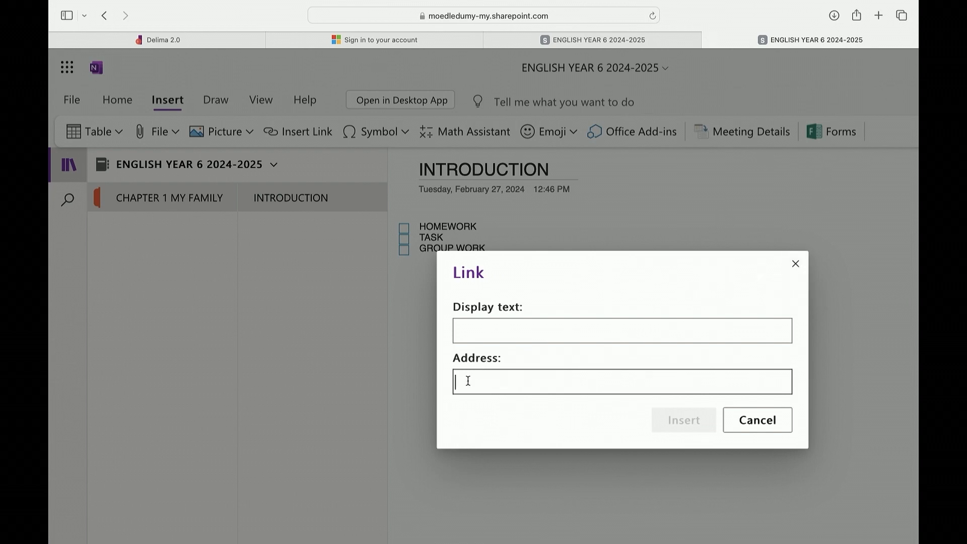
pyautogui.click(487, 330)
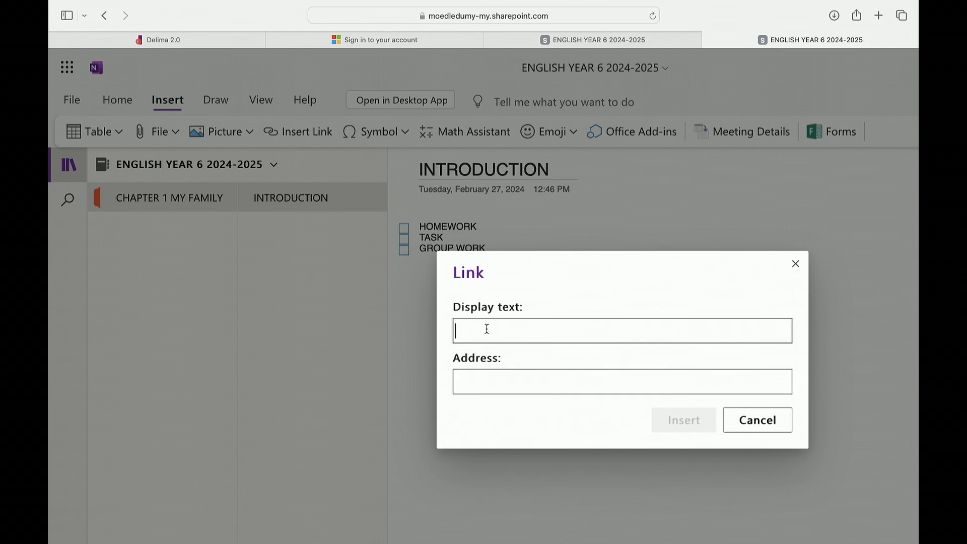
pyautogui.write('MY EXTENDED FAMILY')
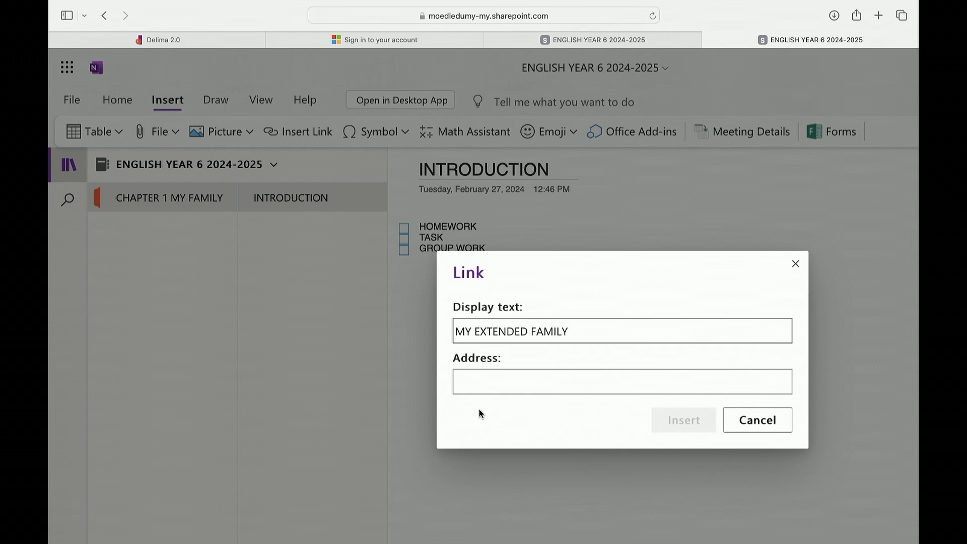
pyautogui.click(489, 388)
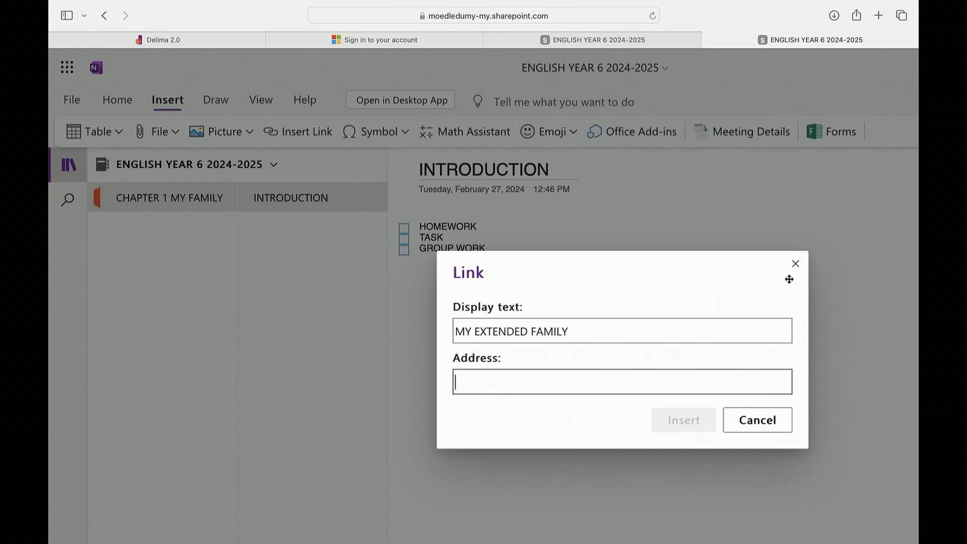
pyautogui.click(796, 264)
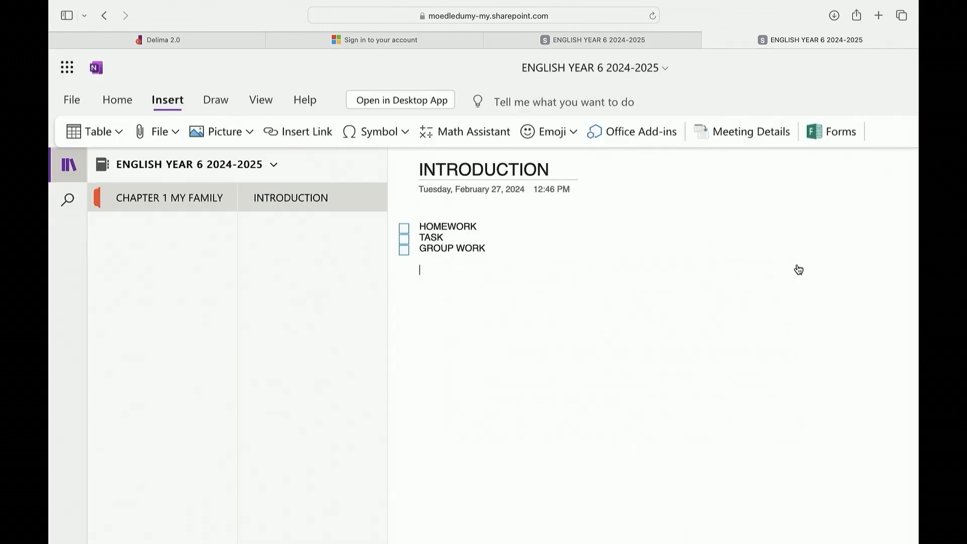
# Open a new browser tab and search Google for what is extended family
pyautogui.click(879, 15)
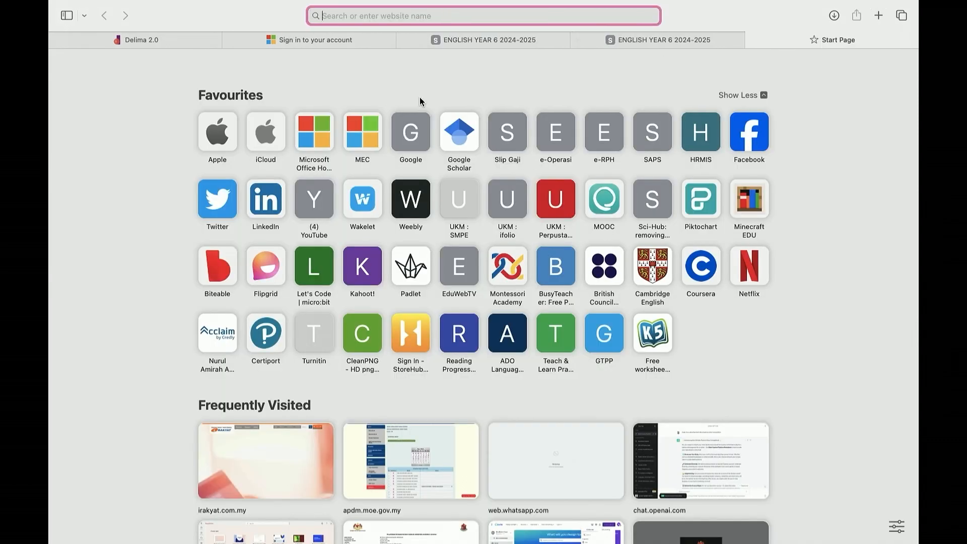
pyautogui.click(399, 140)
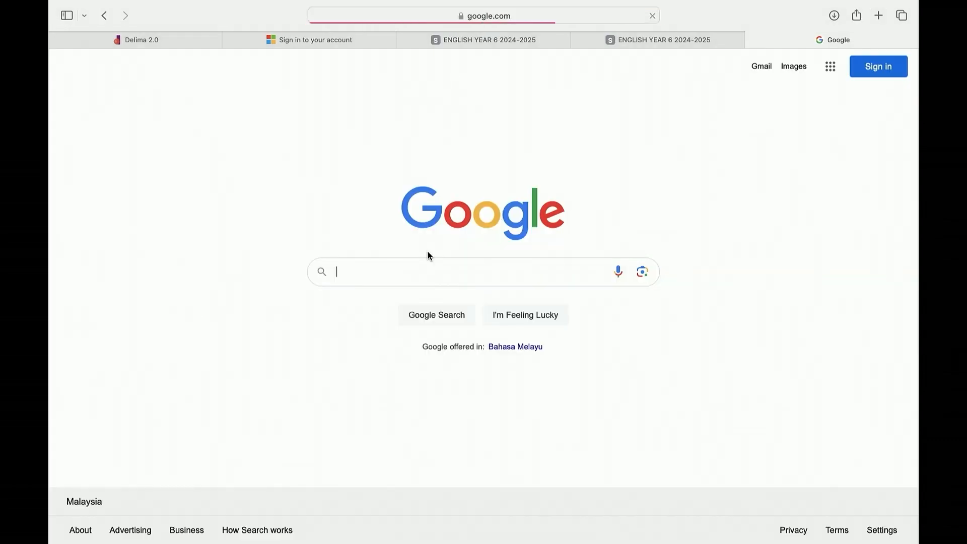
pyautogui.click(418, 272)
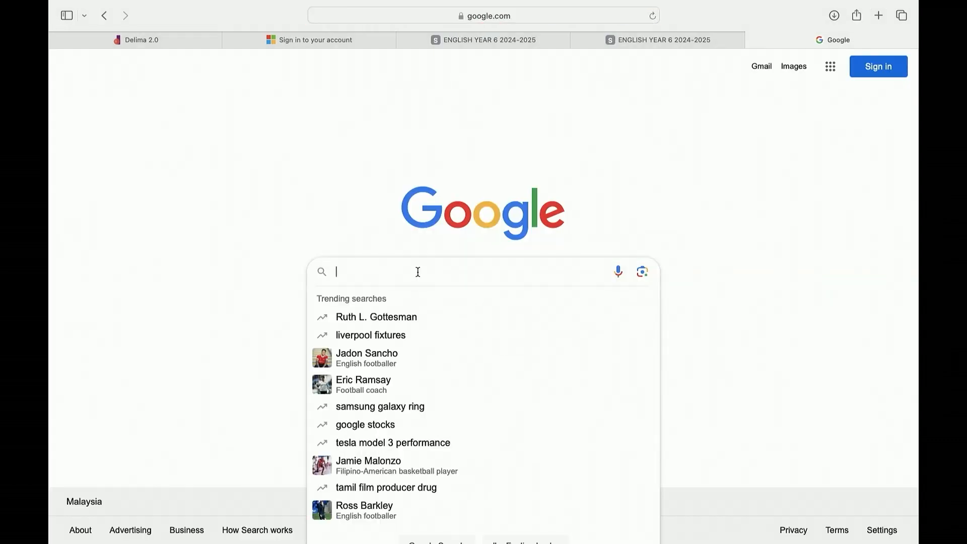
pyautogui.write('THE MOST')
pyautogui.press('BackSpace')
pyautogui.press('BackSpace')
pyautogui.press('BackSpace')
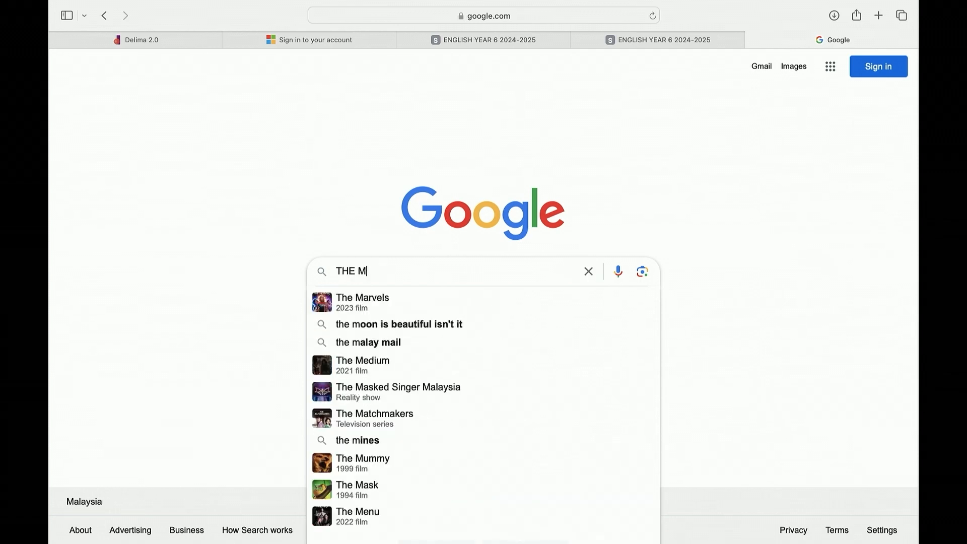
pyautogui.press('BackSpace')
pyautogui.press('BackSpace')
pyautogui.press('BackSpace')
pyautogui.press('BackSpace')
pyautogui.press('BackSpace')
pyautogui.write('WHAT ')
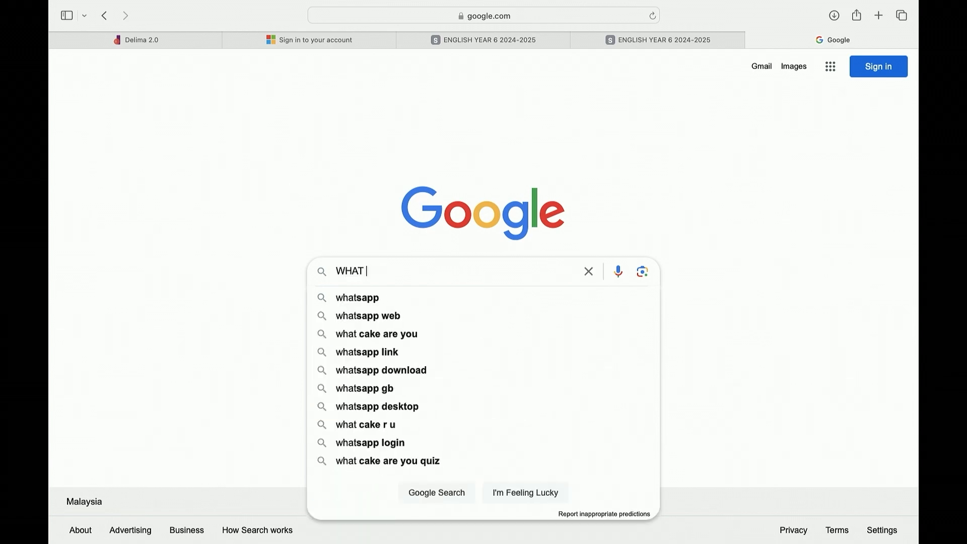
pyautogui.write('IS EXTENDED')
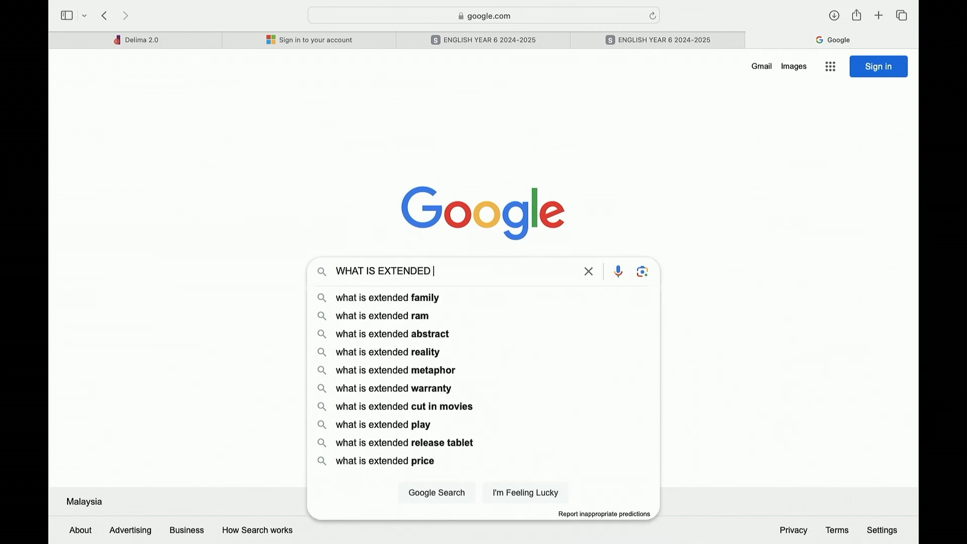
pyautogui.click(385, 297)
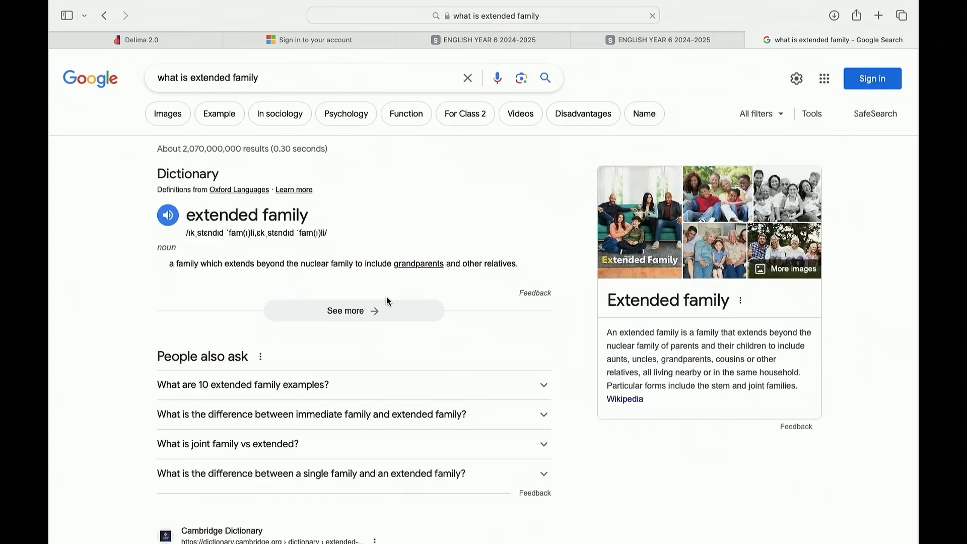
# Open the Cambridge Dictionary entry for extended family and copy its web address
pyautogui.scroll(-5, 386, 296)
pyautogui.click(292, 345)
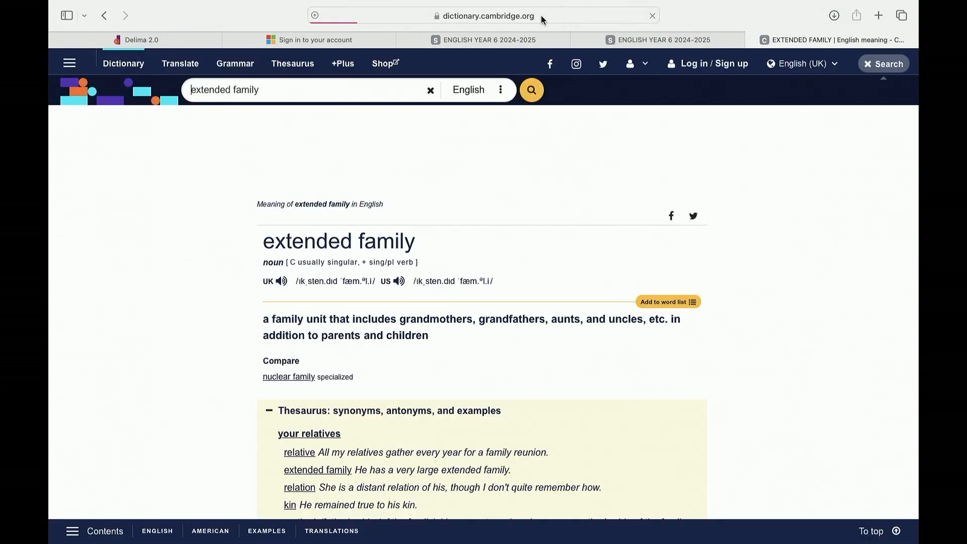
pyautogui.click(542, 17)
pyautogui.press('super+c')
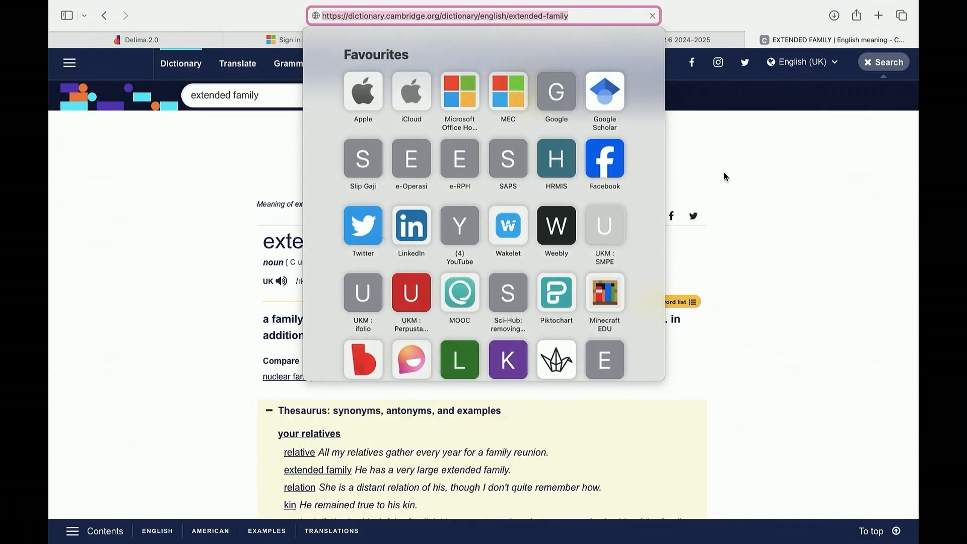
pyautogui.click(726, 177)
# Return to the notebook and insert a link to the copied dictionary address with display text WHAT IS EXTENDED FAMILY?
pyautogui.click(663, 40)
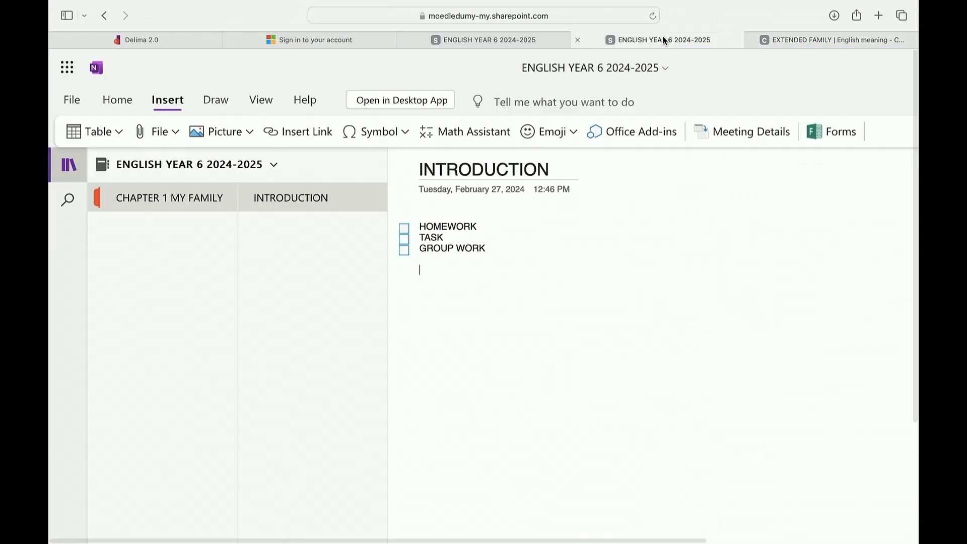
pyautogui.click(421, 269)
pyautogui.click(286, 137)
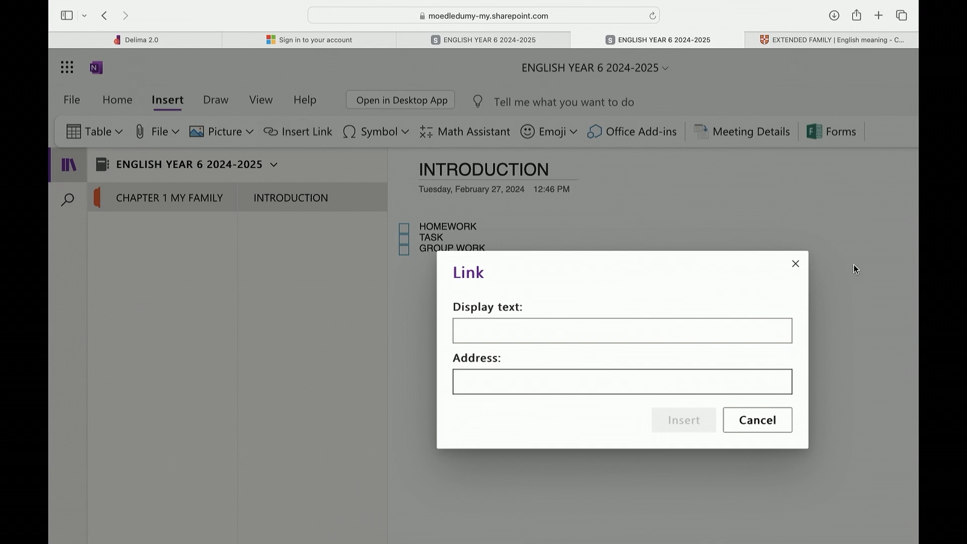
pyautogui.press('super+v')
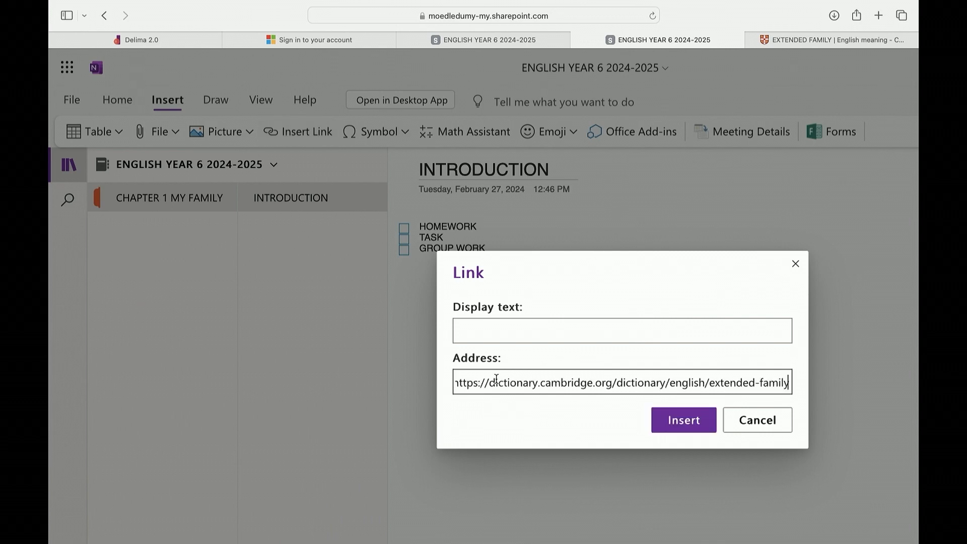
pyautogui.click(492, 327)
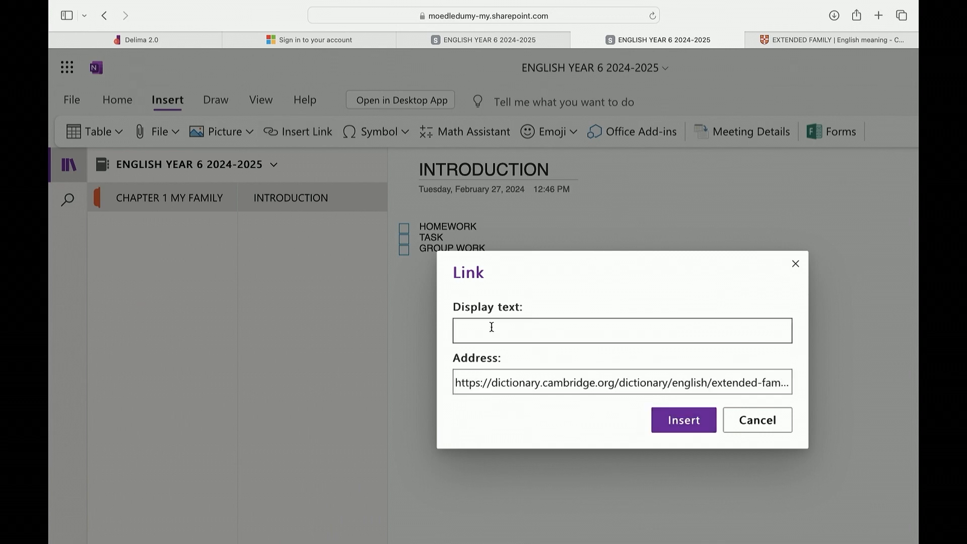
pyautogui.write('TXTENDED FAMILY MEANI')
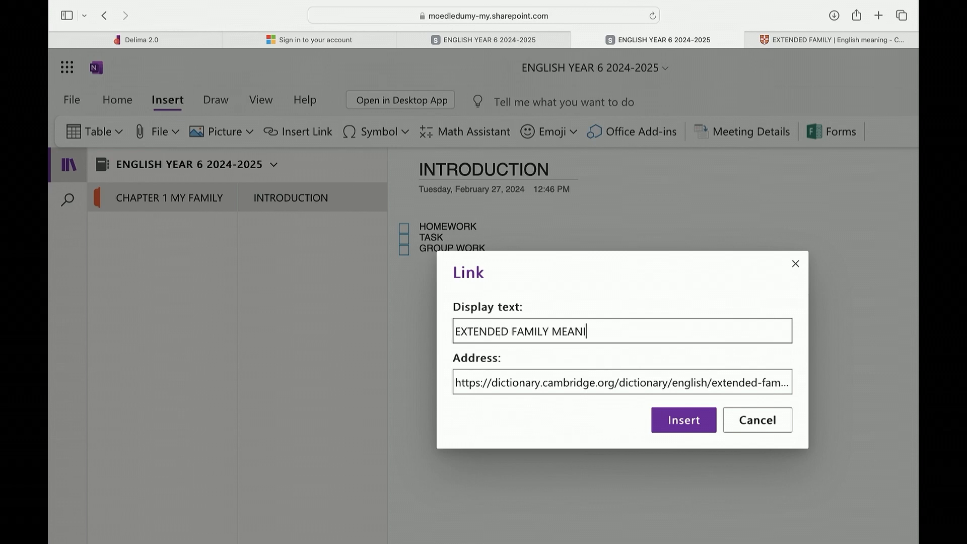
pyautogui.press('BackSpace')
pyautogui.press('BackSpace')
pyautogui.press('BackSpace')
pyautogui.press('BackSpace')
pyautogui.press('BackSpace')
pyautogui.press('BackSpace')
pyautogui.click(457, 331)
pyautogui.write('WHAT IS')
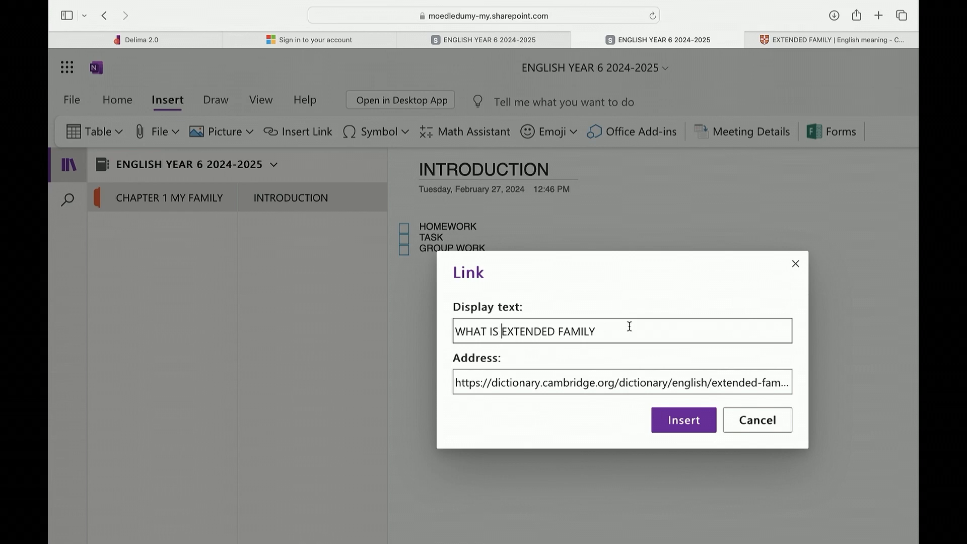
pyautogui.click(688, 423)
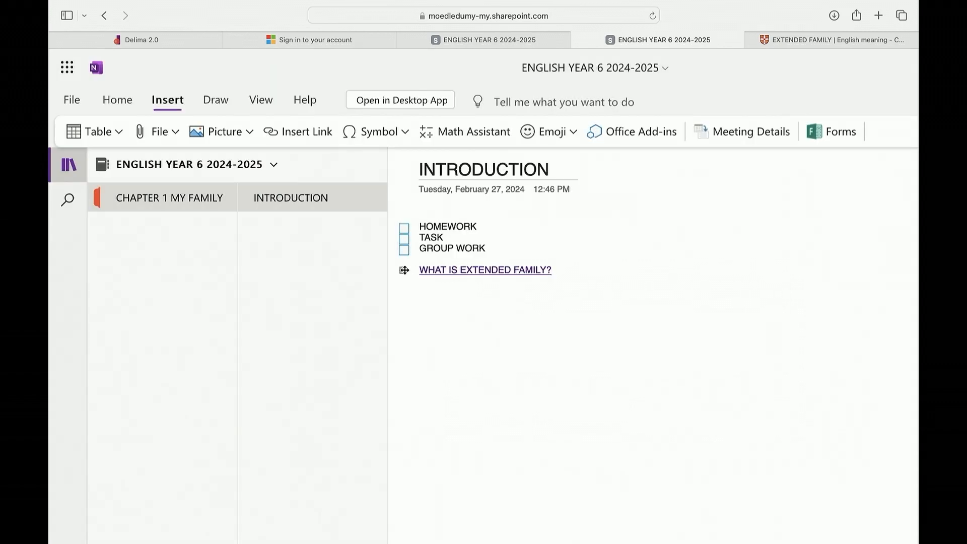
# Move the link further down the page and format its text as Arial Black, size 18
pyautogui.moveTo(403, 270); pyautogui.dragTo(584, 368)
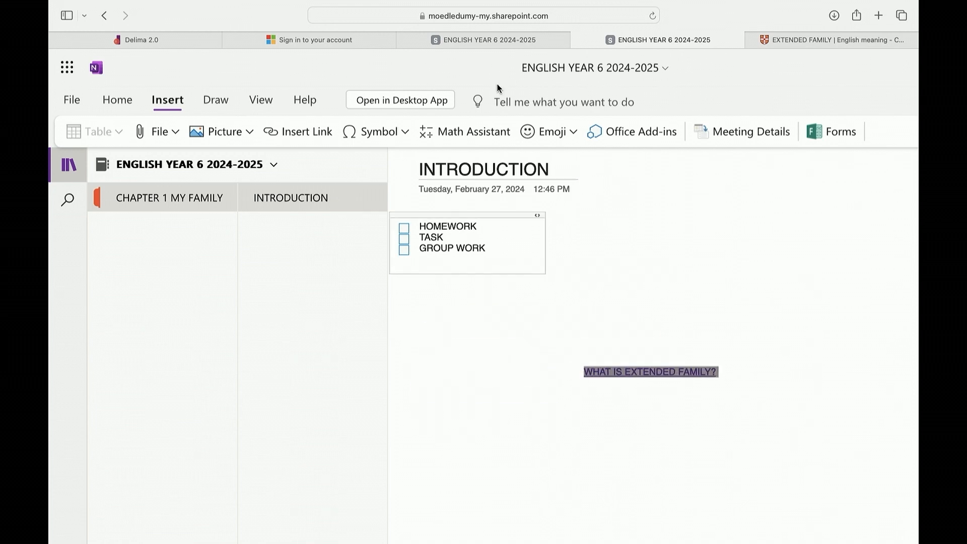
pyautogui.click(130, 100)
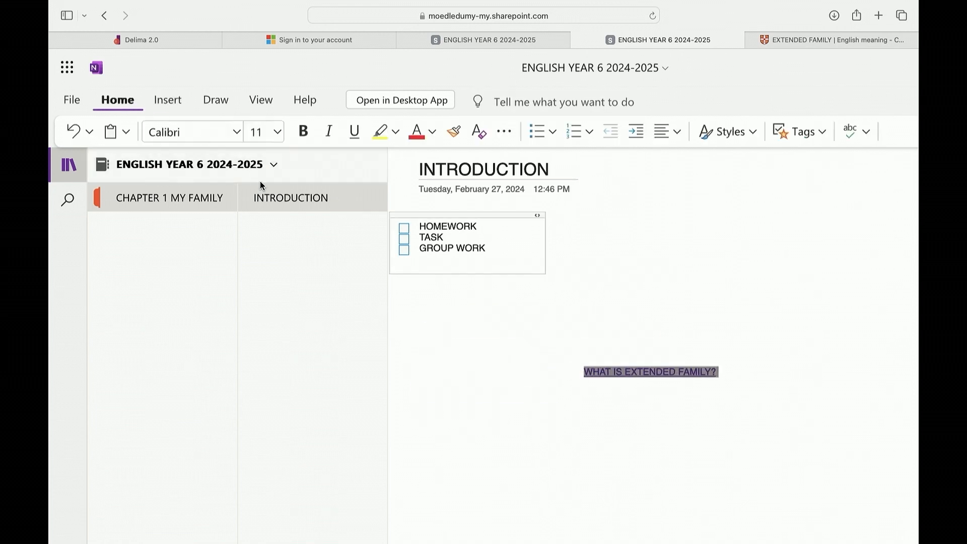
pyautogui.click(277, 132)
pyautogui.click(265, 334)
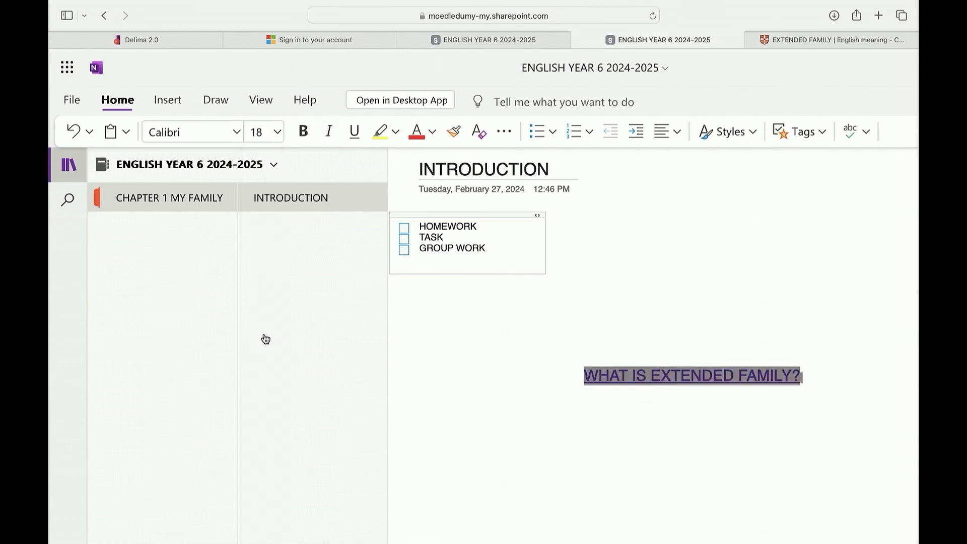
pyautogui.click(236, 132)
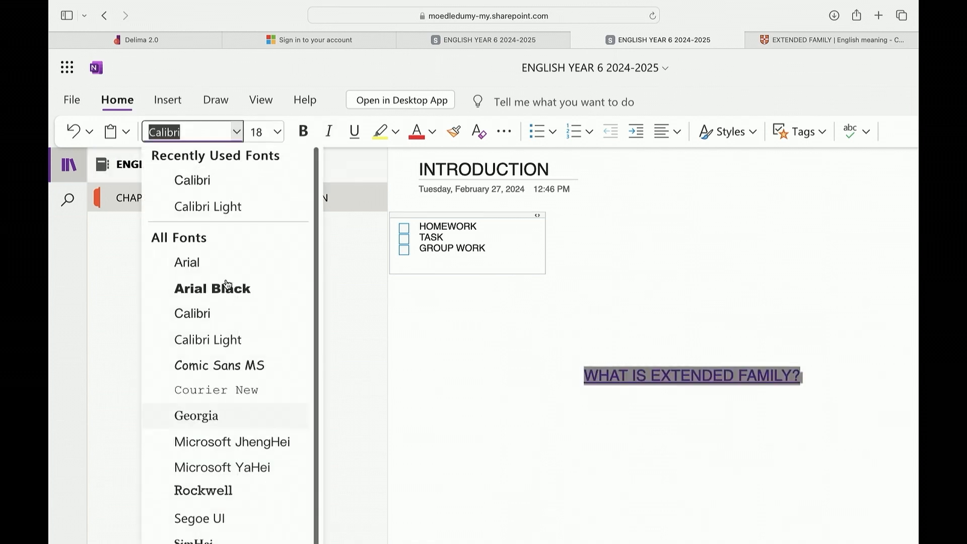
pyautogui.click(227, 287)
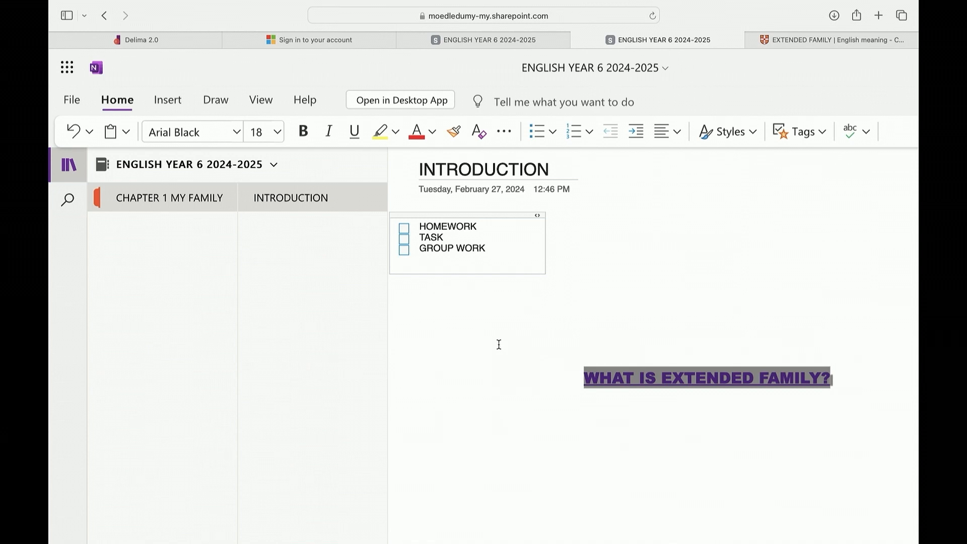
# Open the Math Assistant pane with the link text selected
pyautogui.click(167, 100)
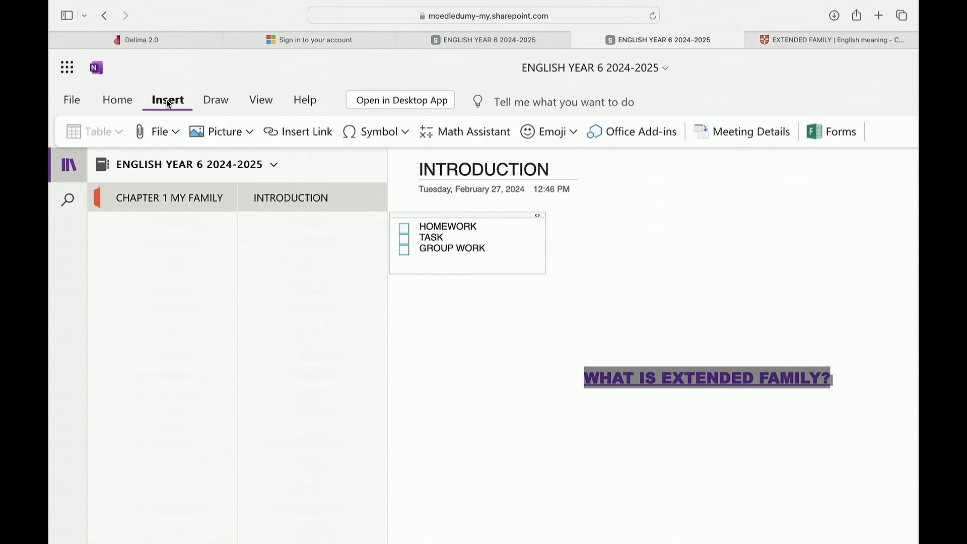
pyautogui.click(367, 134)
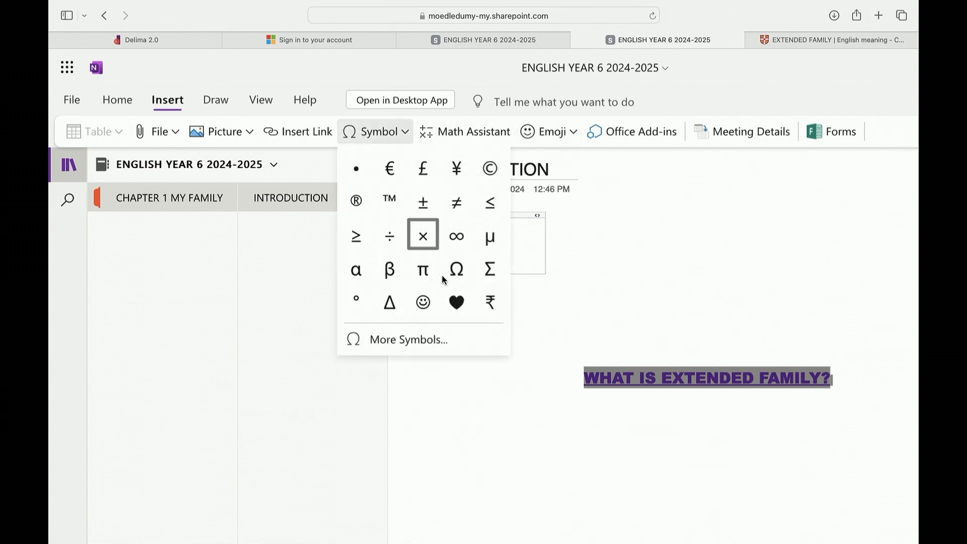
pyautogui.click(491, 133)
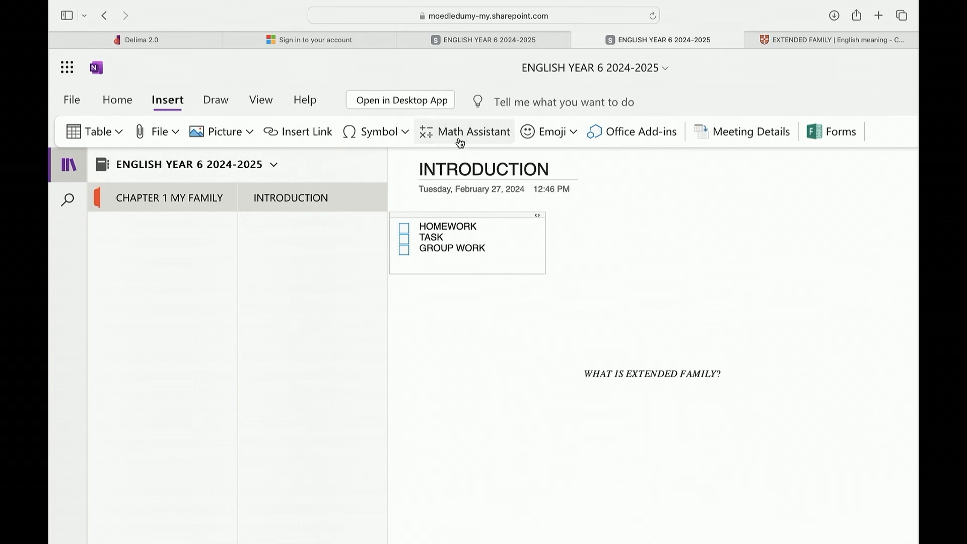
pyautogui.scroll(-5, 509, 334)
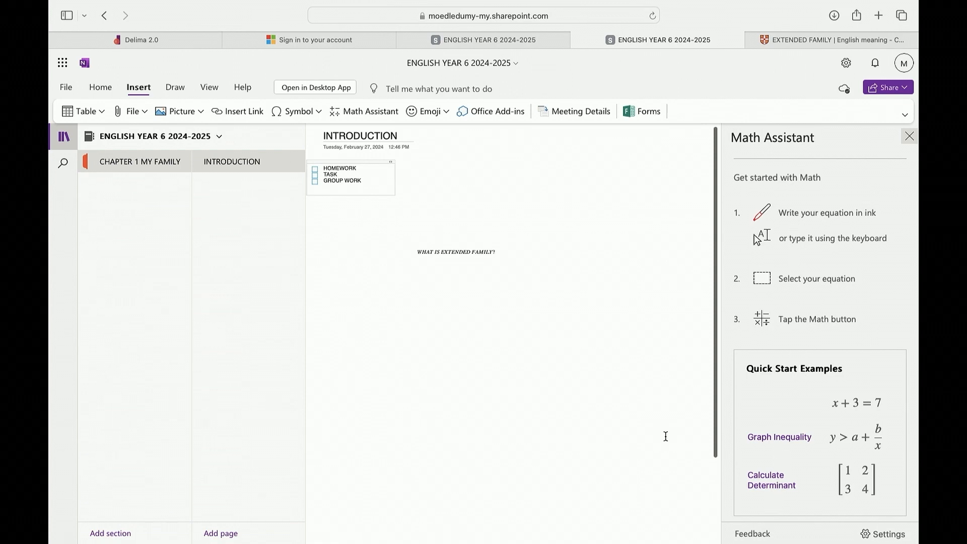
# Look through the Emoji list and the Office Add-ins dialog, closing the dialog each time
pyautogui.click(418, 114)
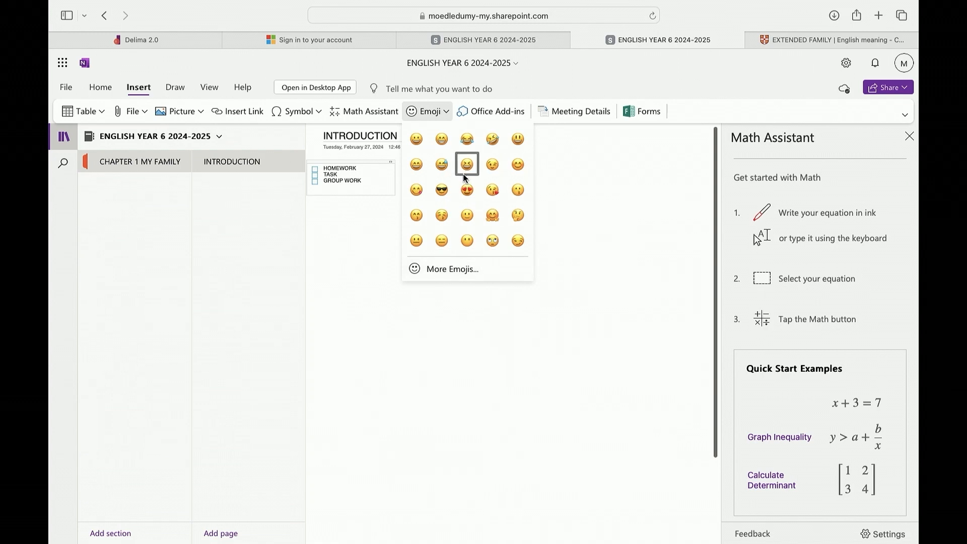
pyautogui.click(497, 112)
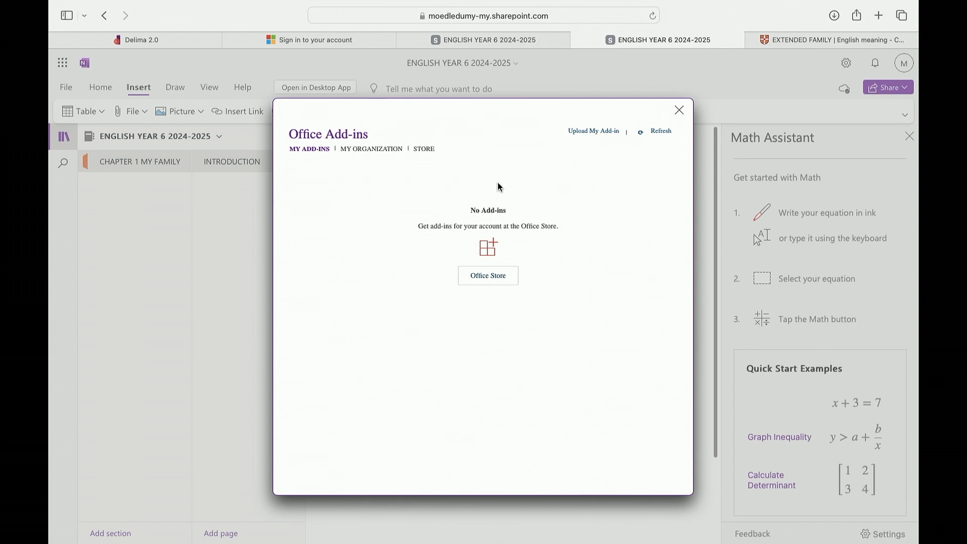
pyautogui.click(679, 110)
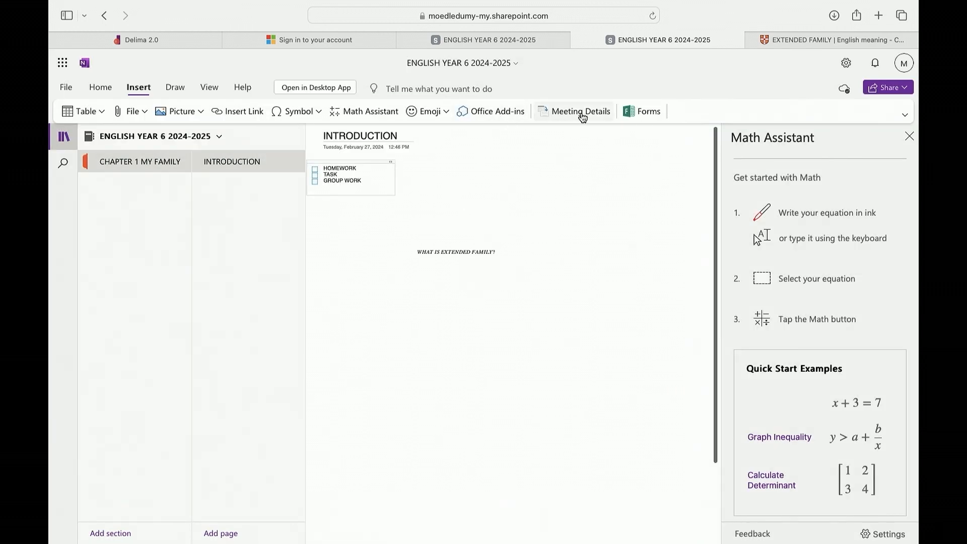
pyautogui.click(468, 112)
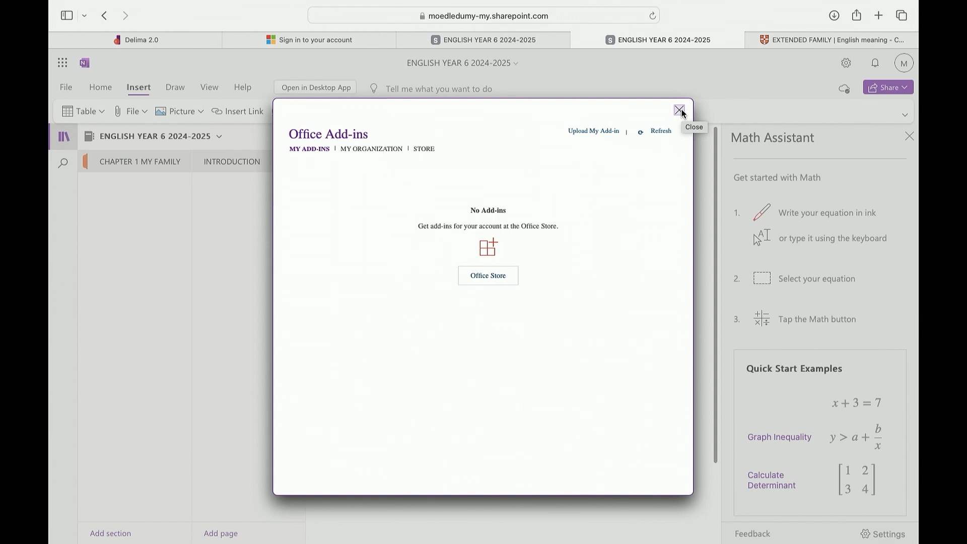
pyautogui.click(681, 111)
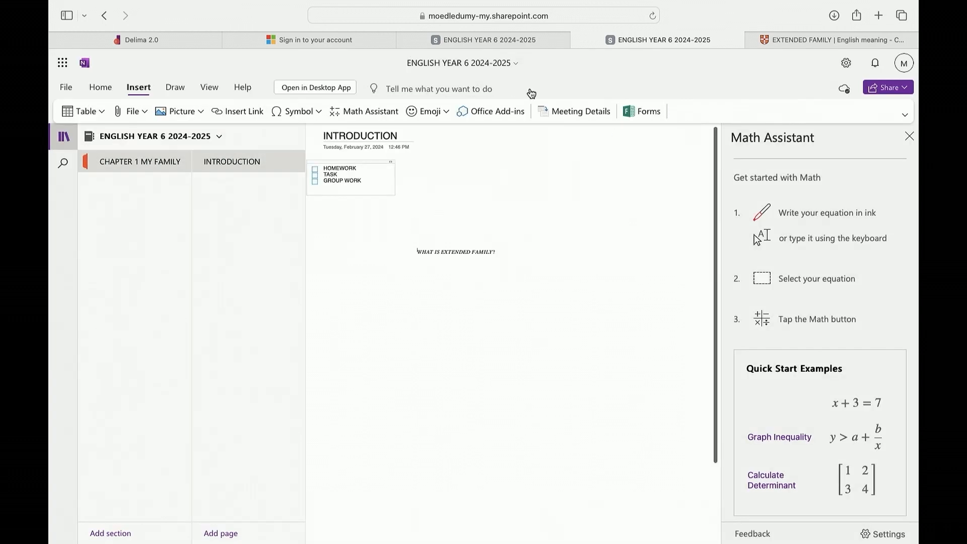
# Open the Meeting Details pane, then close it together with the Math Assistant pane
pyautogui.click(574, 116)
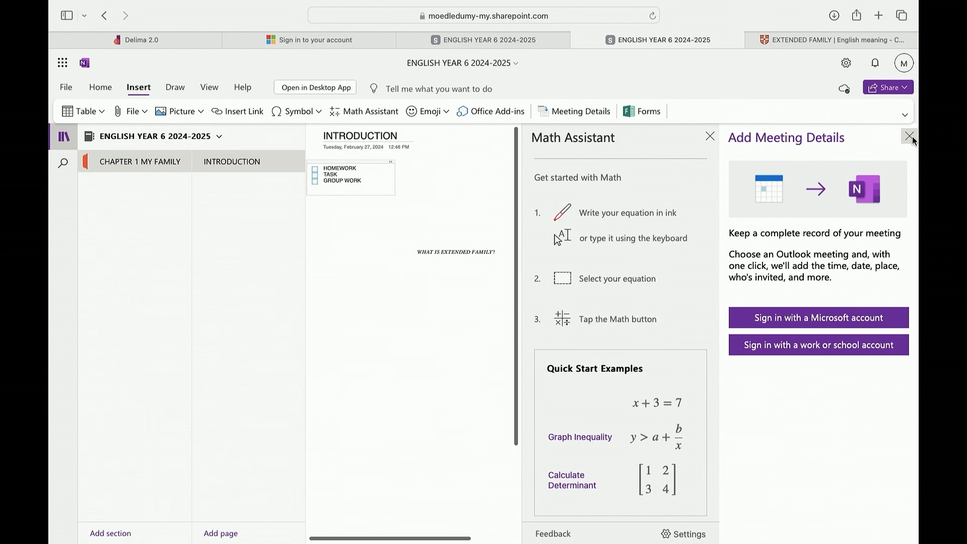
pyautogui.click(910, 136)
pyautogui.click(909, 135)
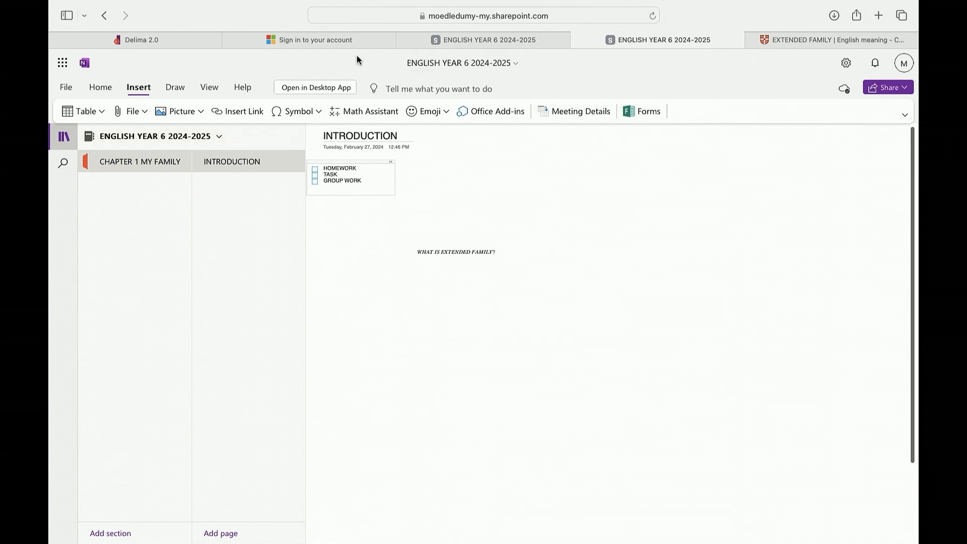
# With the black pen, draw a cloud around the WHAT IS EXTENDED FAMILY? link and a stick figure beside it
pyautogui.click(174, 88)
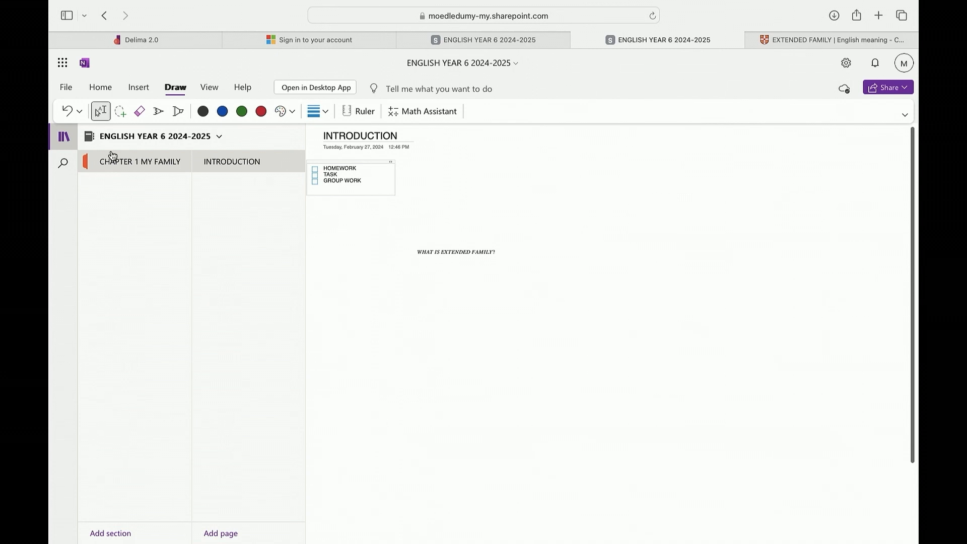
pyautogui.click(157, 115)
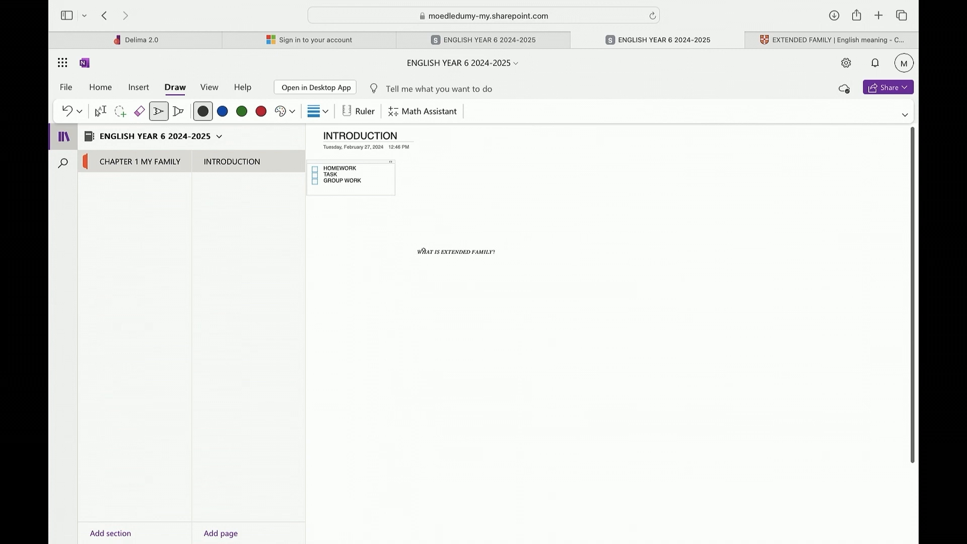
pyautogui.moveTo(448, 228)
pyautogui.mouseDown()
pyautogui.moveTo(404, 275)
pyautogui.moveTo(523, 255)
pyautogui.moveTo(466, 232)
pyautogui.mouseUp()
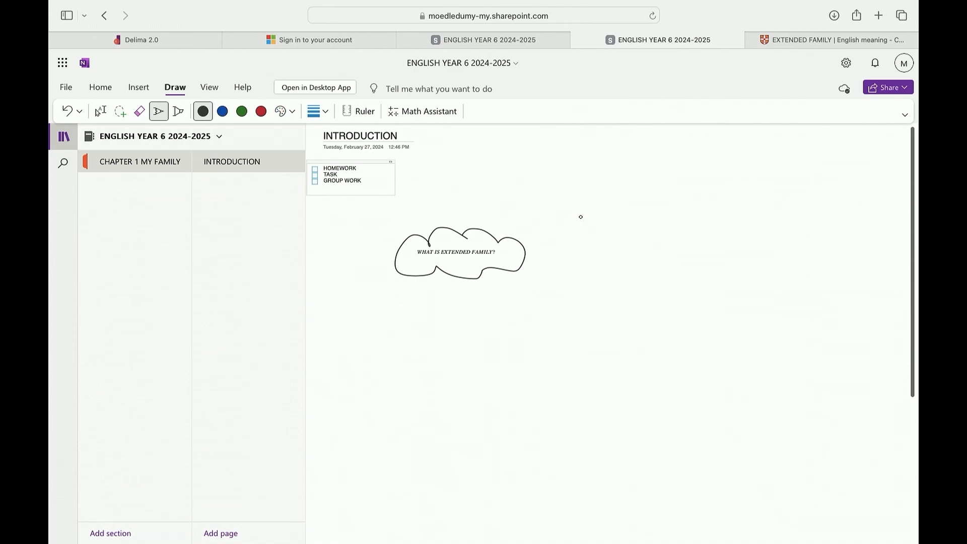
pyautogui.moveTo(619, 221)
pyautogui.mouseDown()
pyautogui.moveTo(617, 253)
pyautogui.moveTo(629, 242)
pyautogui.moveTo(620, 290)
pyautogui.moveTo(602, 276)
pyautogui.moveTo(644, 269)
pyautogui.moveTo(592, 334)
pyautogui.mouseUp()
pyautogui.moveTo(620, 288); pyautogui.dragTo(655, 323)
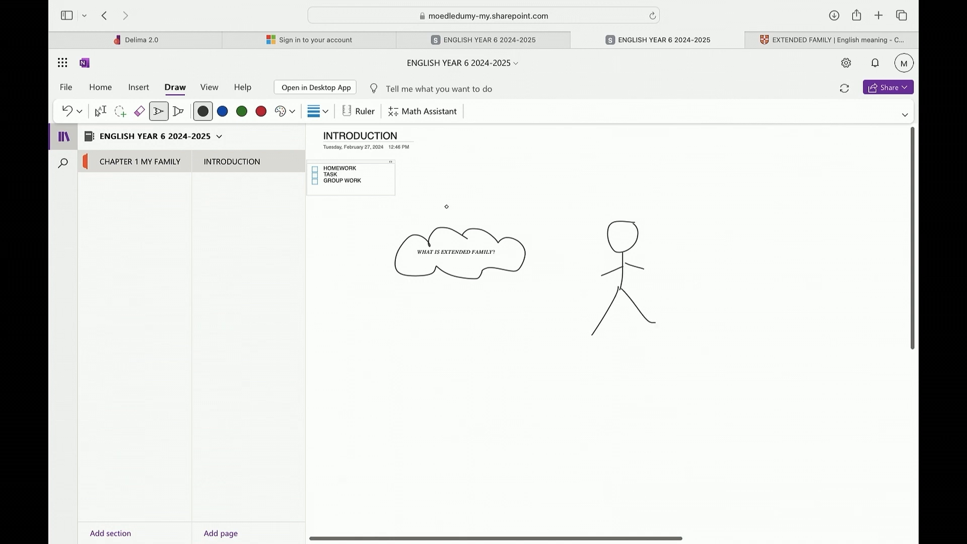
# Examine the highlighter, pen colour and stroke thickness options without drawing
pyautogui.click(177, 111)
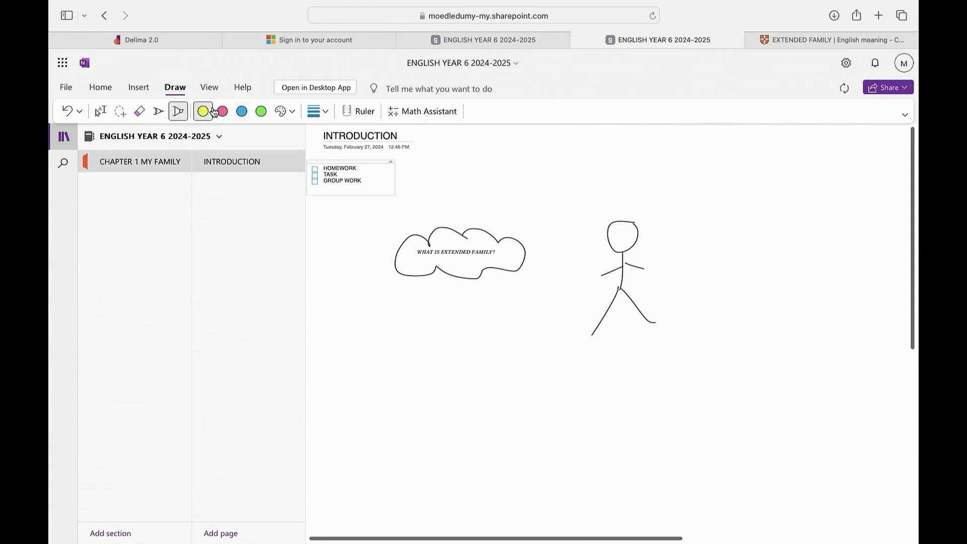
pyautogui.click(159, 111)
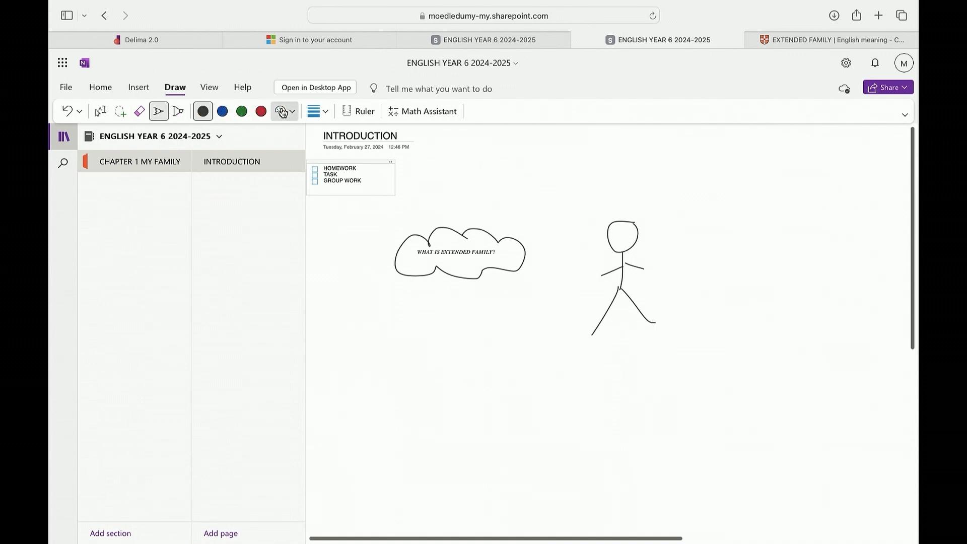
pyautogui.click(282, 112)
pyautogui.click(315, 113)
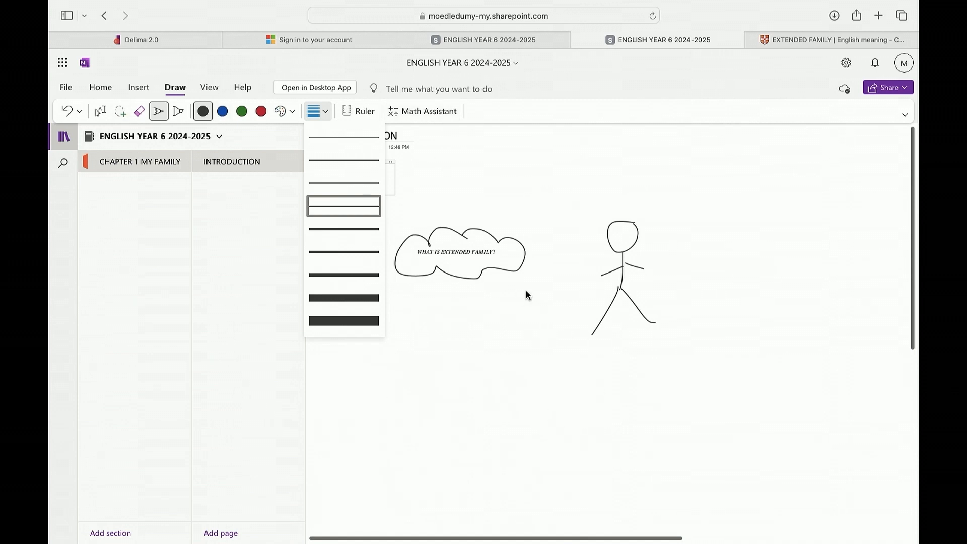
pyautogui.click(464, 372)
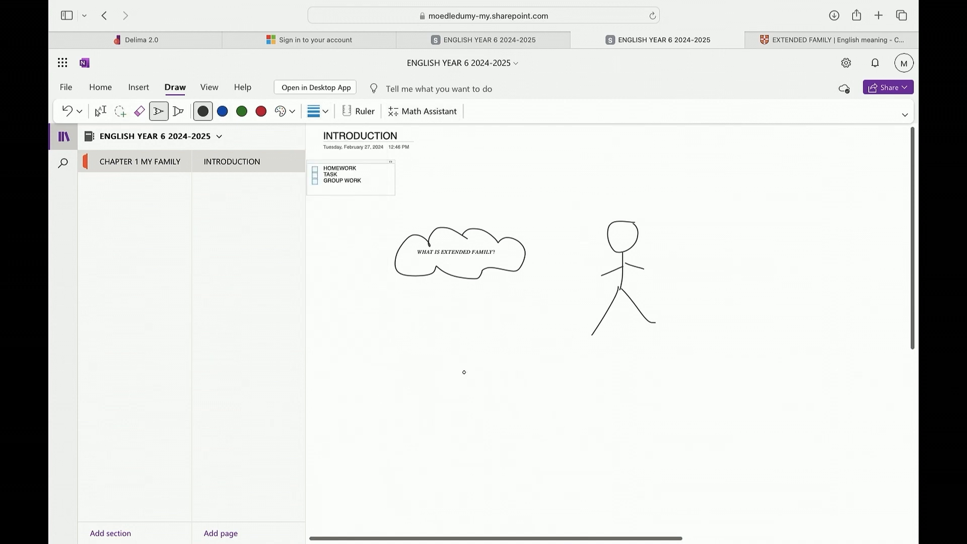
pyautogui.click(209, 87)
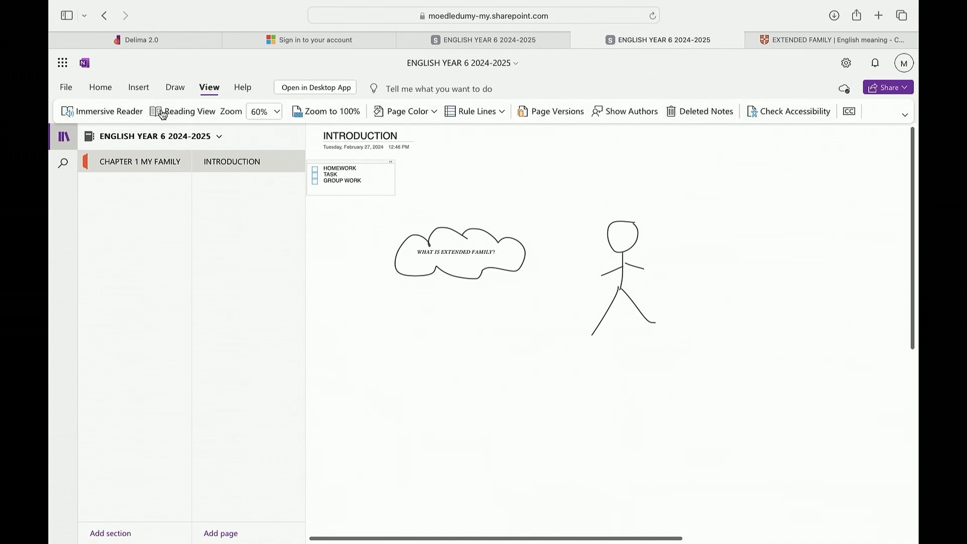
# Switch to the dictionary tab, copy the definition of extended family, and return to the notebook
pyautogui.click(790, 42)
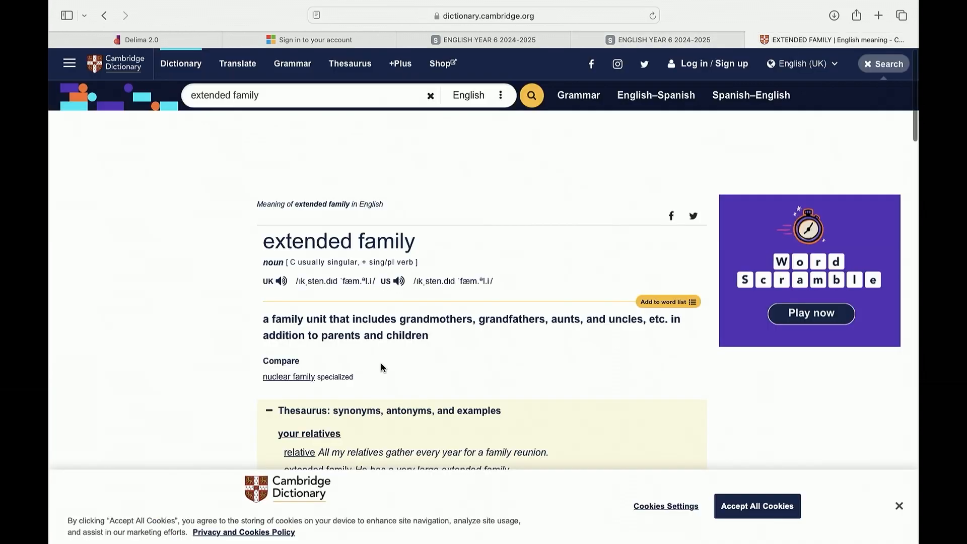
pyautogui.scroll(-10, 384, 367)
pyautogui.scroll(10, 383, 367)
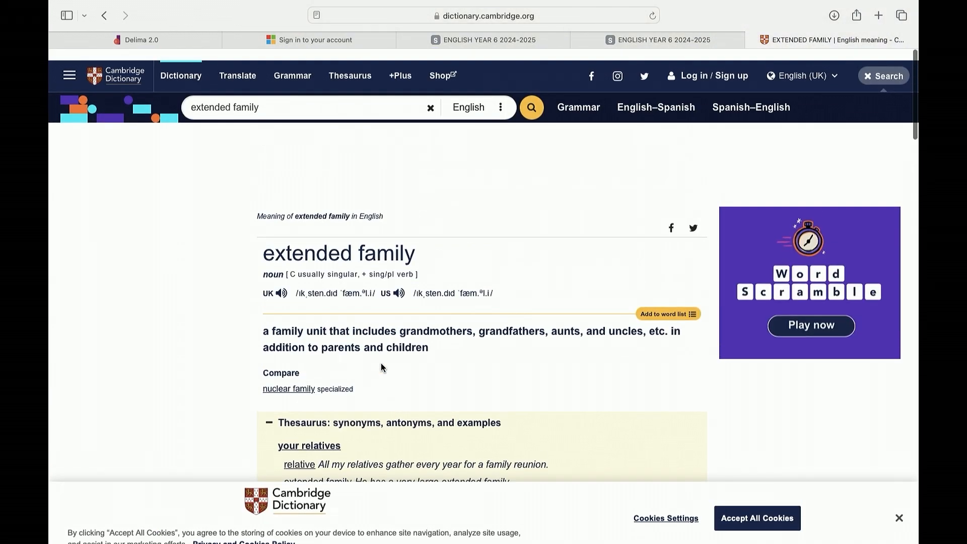
pyautogui.hscroll(-3, 383, 368)
pyautogui.scroll(-2, 383, 368)
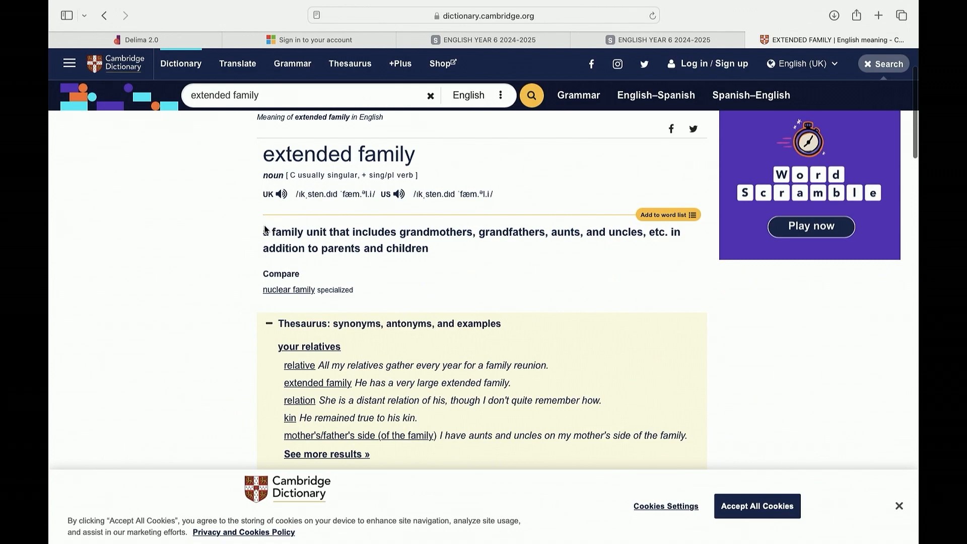
pyautogui.moveTo(258, 232); pyautogui.dragTo(469, 238)
pyautogui.click(450, 275)
pyautogui.scroll(-15, 405, 353)
pyautogui.scroll(15, 406, 387)
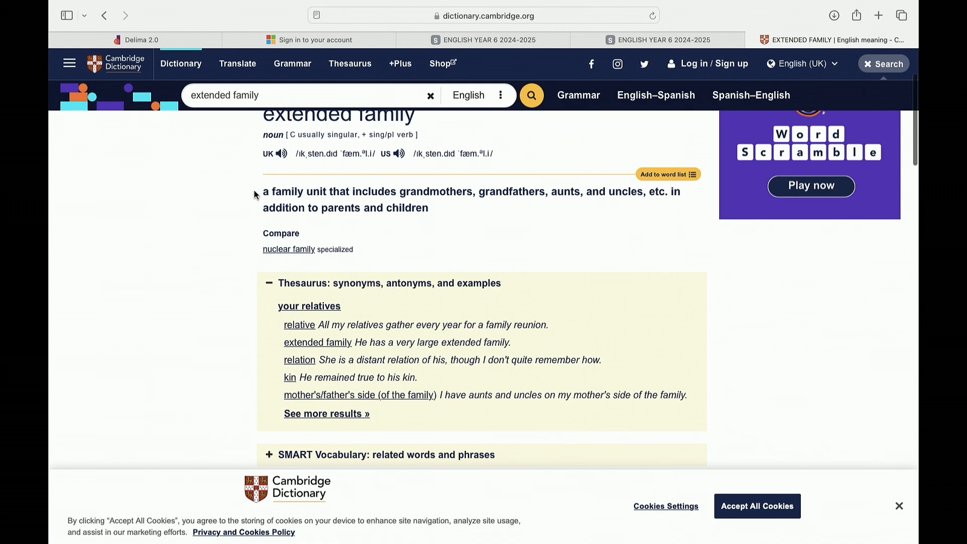
pyautogui.moveTo(260, 190); pyautogui.dragTo(431, 208)
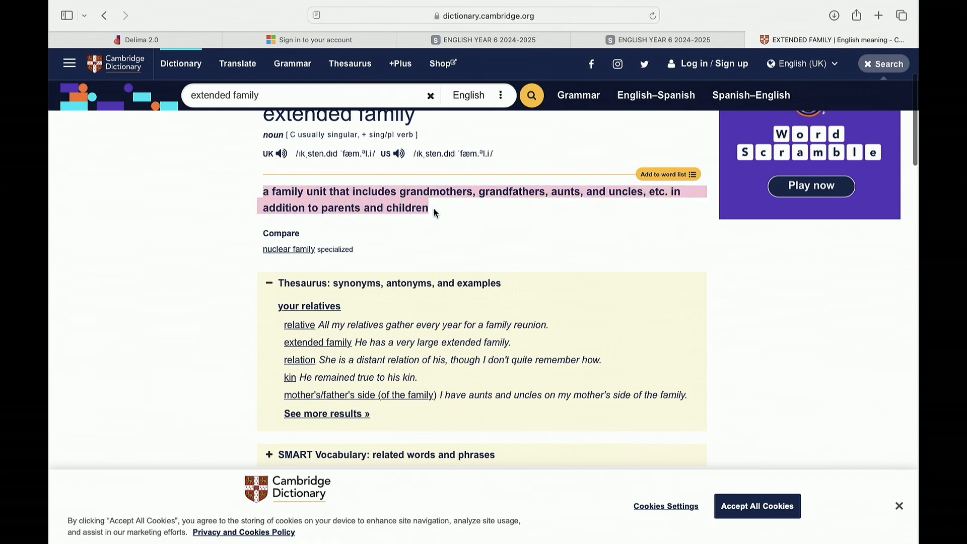
pyautogui.click(637, 38)
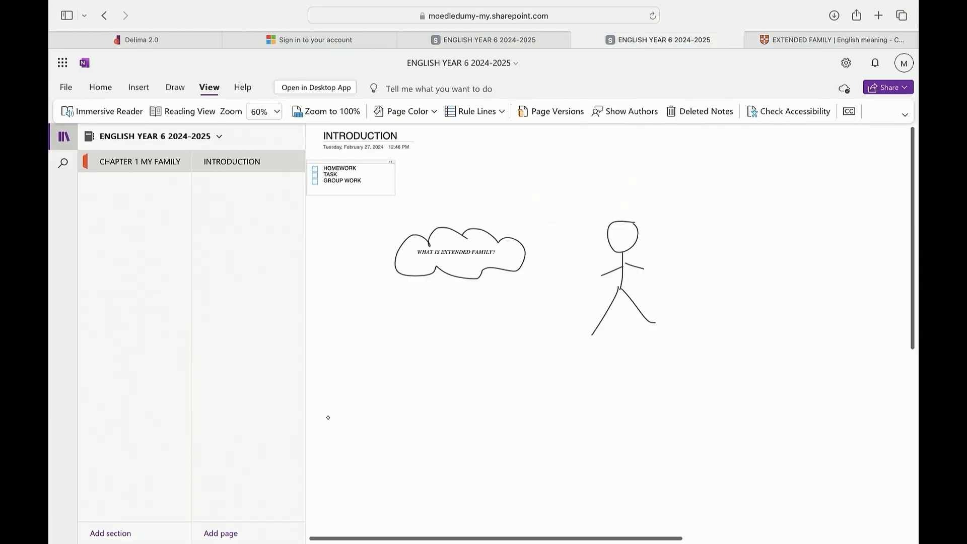
pyautogui.click(100, 88)
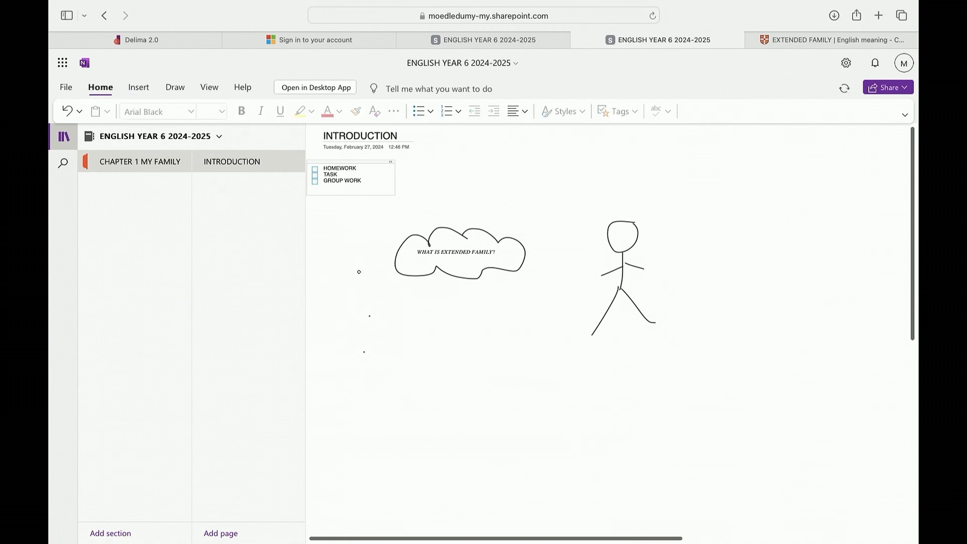
pyautogui.click(141, 87)
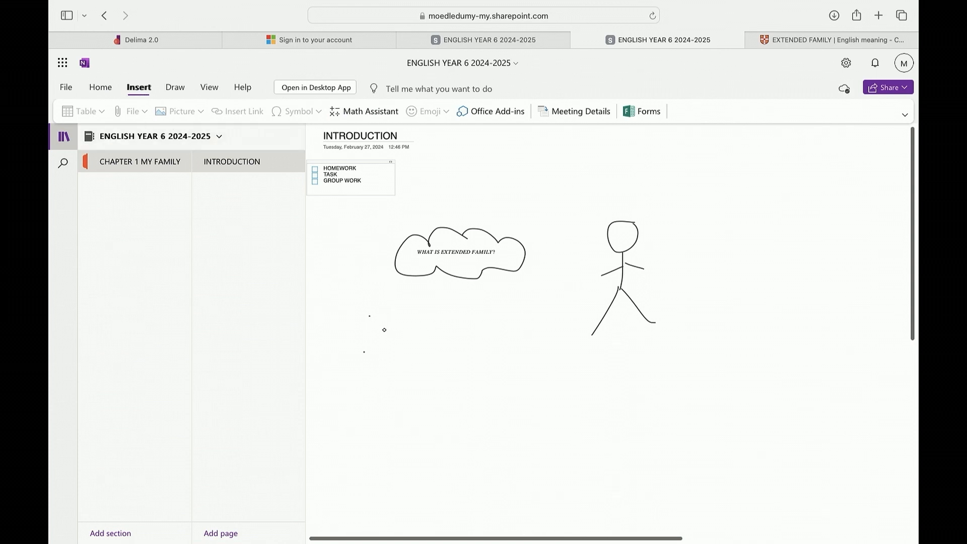
pyautogui.click(208, 88)
pyautogui.click(175, 88)
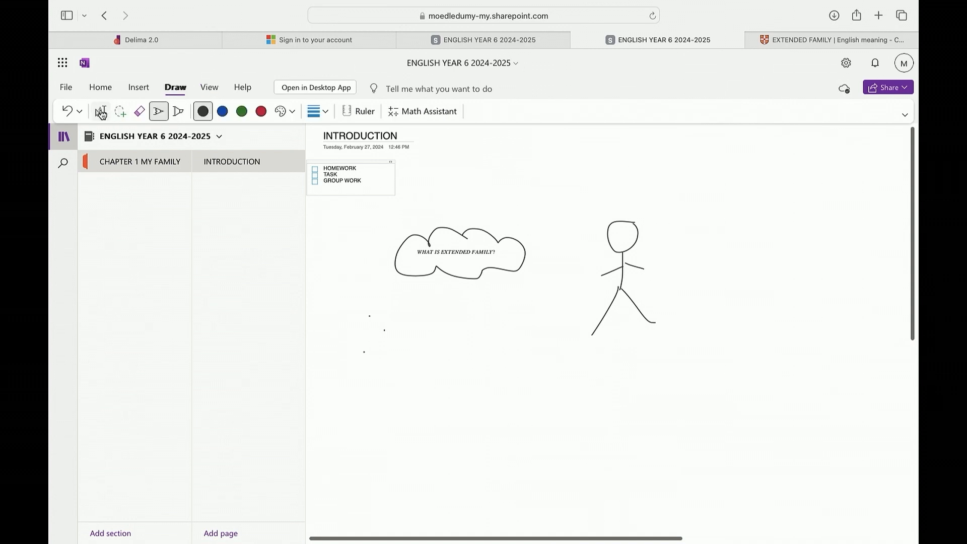
pyautogui.click(101, 113)
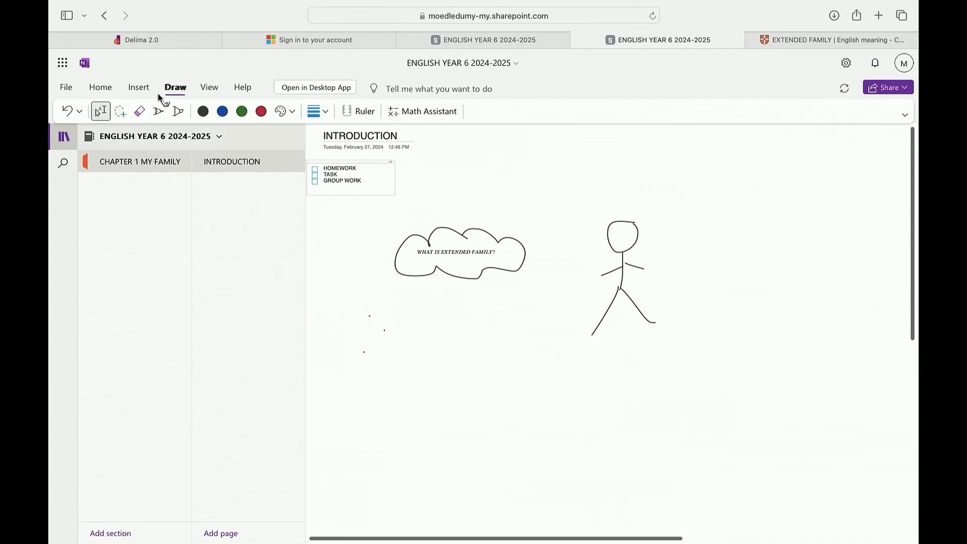
pyautogui.click(178, 111)
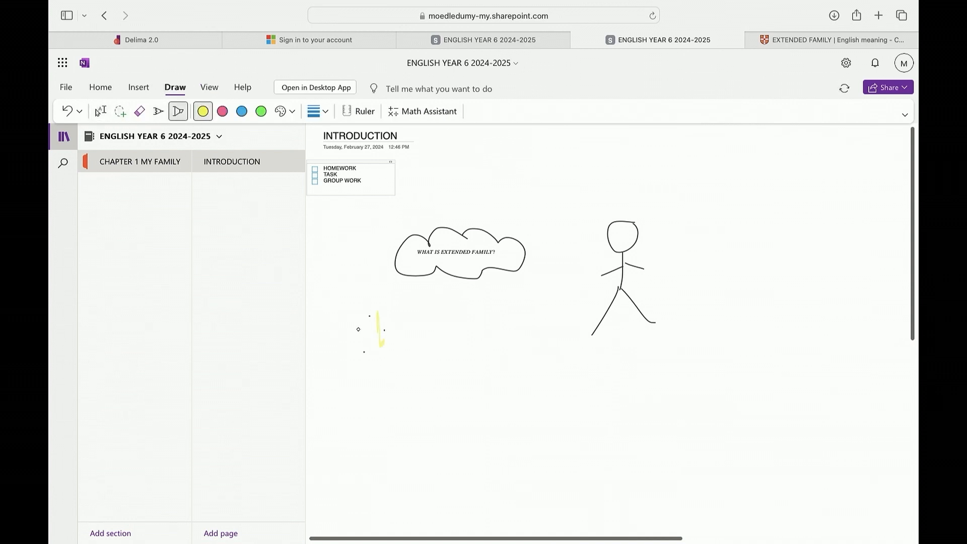
pyautogui.click(139, 113)
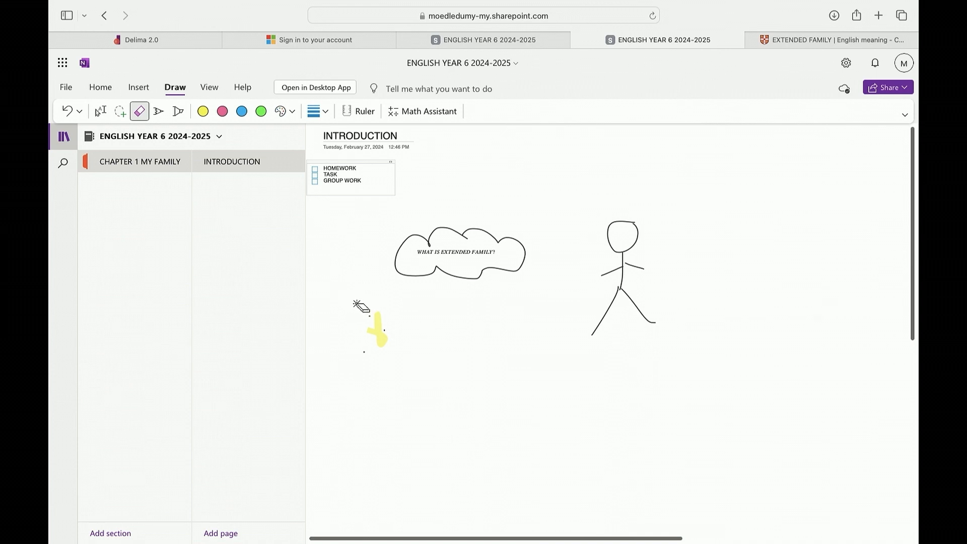
pyautogui.click(371, 315)
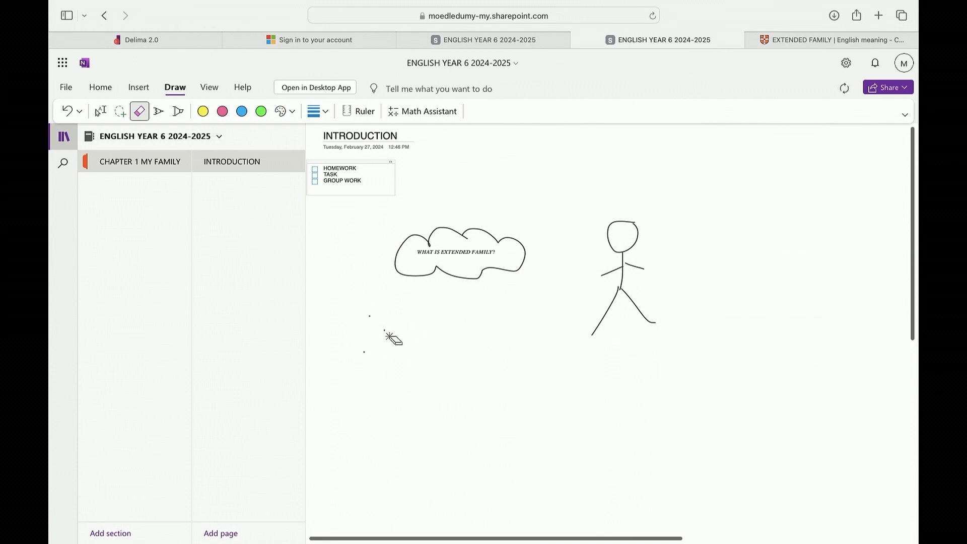
# Paste the copied definition onto the page below the cloud and shift its container slightly
pyautogui.click(100, 112)
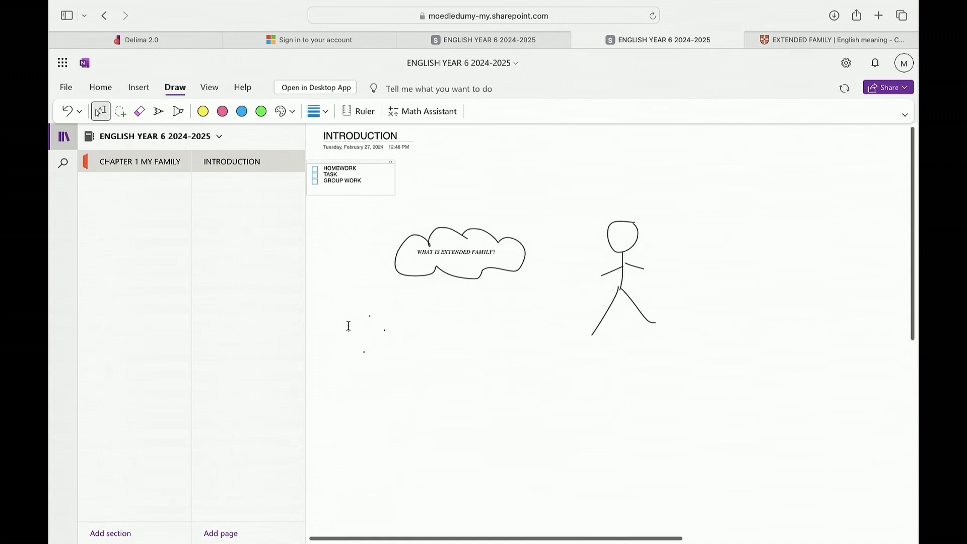
pyautogui.click(349, 326)
pyautogui.write('a family unit that includes grandmothers, grandfathers, aunts, and uncles, etc. in addition to parents and children')
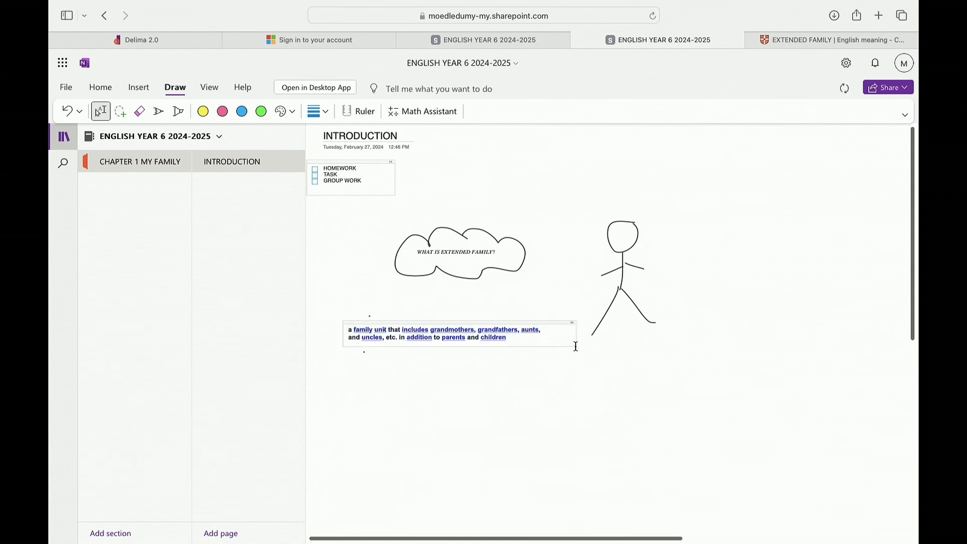
pyautogui.click(354, 330)
pyautogui.moveTo(345, 323)
pyautogui.mouseDown()
pyautogui.moveTo(307, 296)
pyautogui.moveTo(349, 331)
pyautogui.mouseUp()
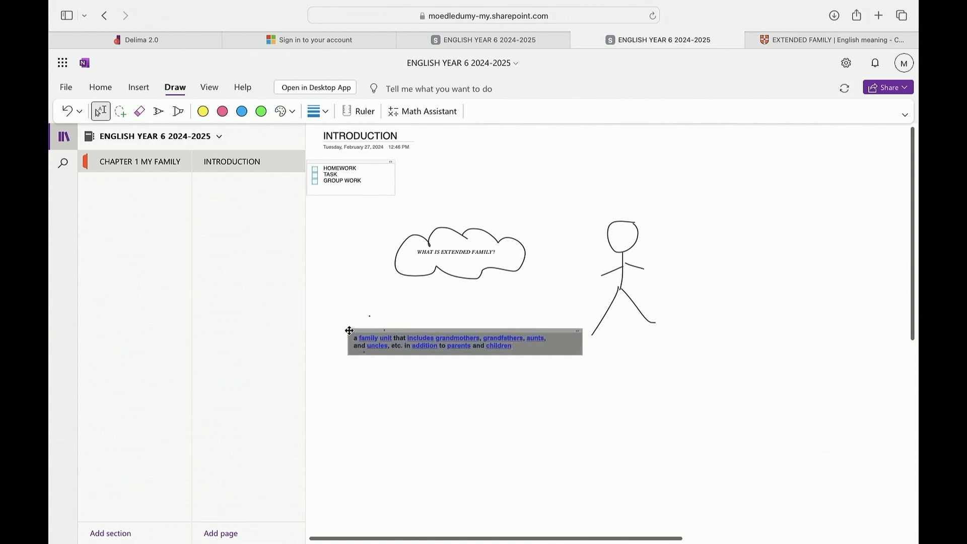
pyautogui.click(448, 457)
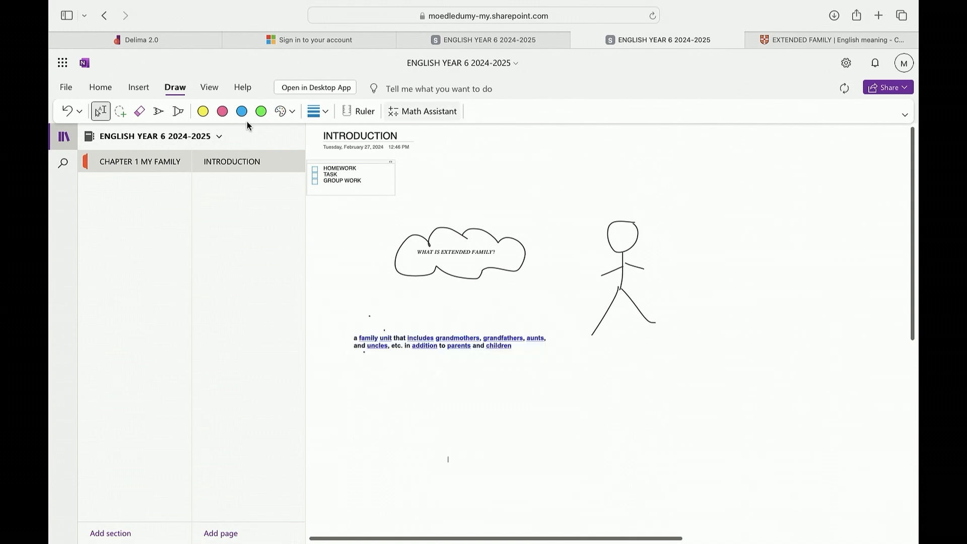
# Open the page in Immersive Reader, scroll through it, and start reading it aloud
pyautogui.click(209, 88)
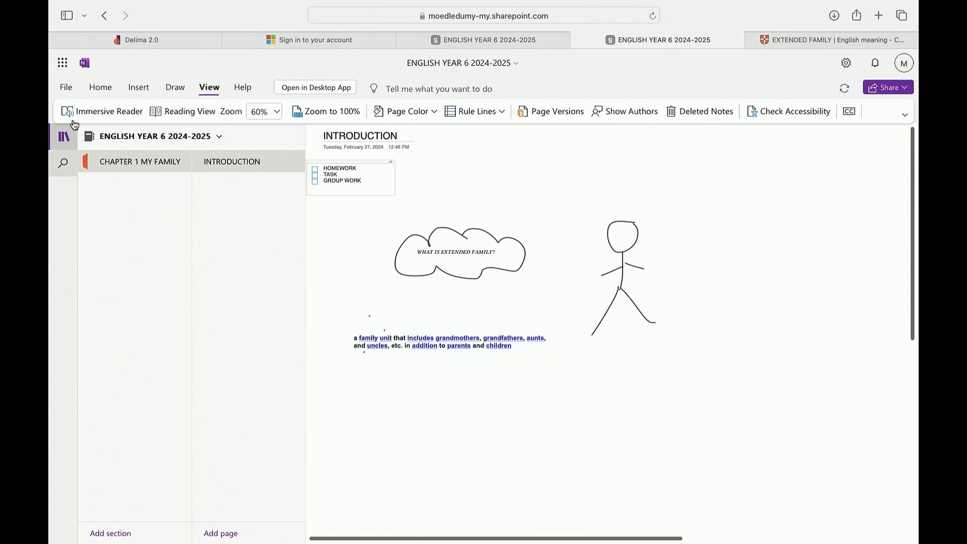
pyautogui.click(109, 113)
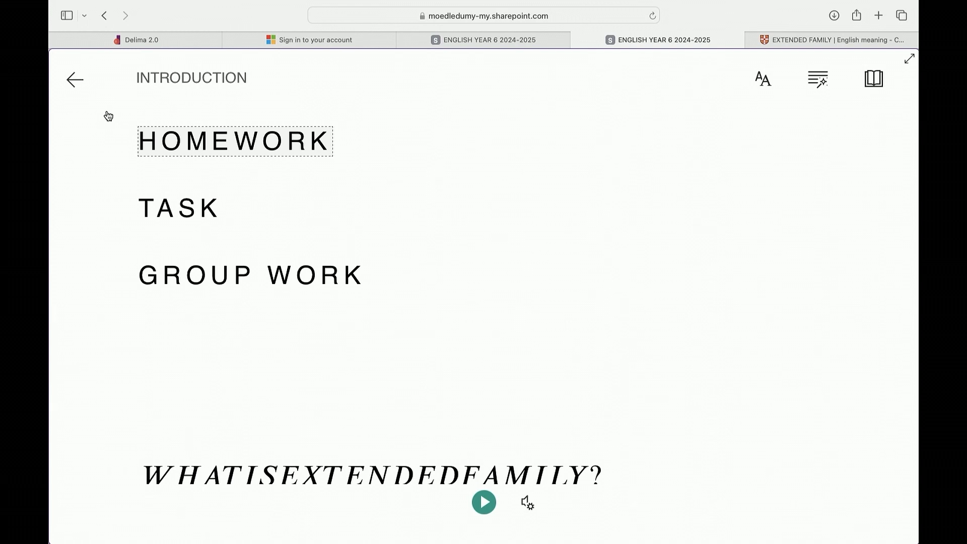
pyautogui.scroll(-6, 245, 291)
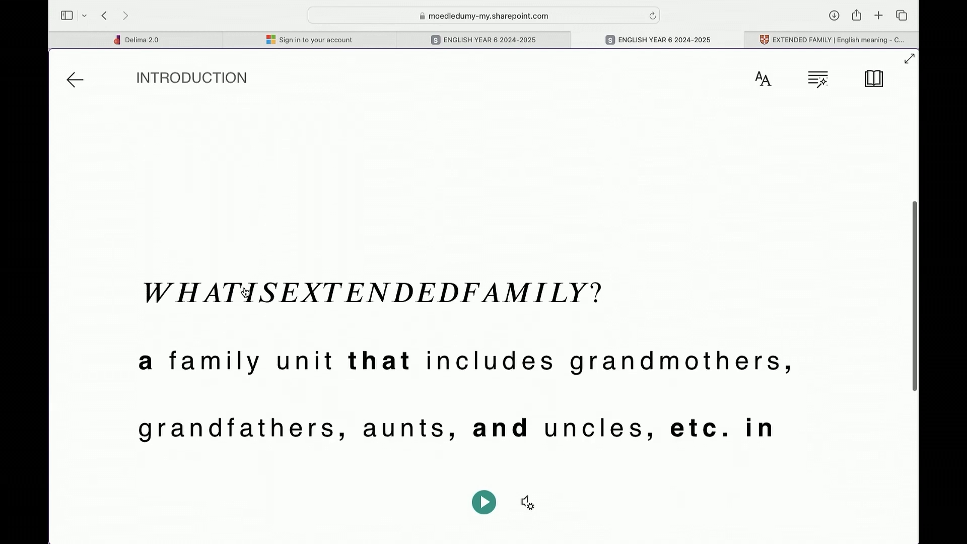
pyautogui.scroll(-1, 246, 292)
pyautogui.scroll(-5, 245, 293)
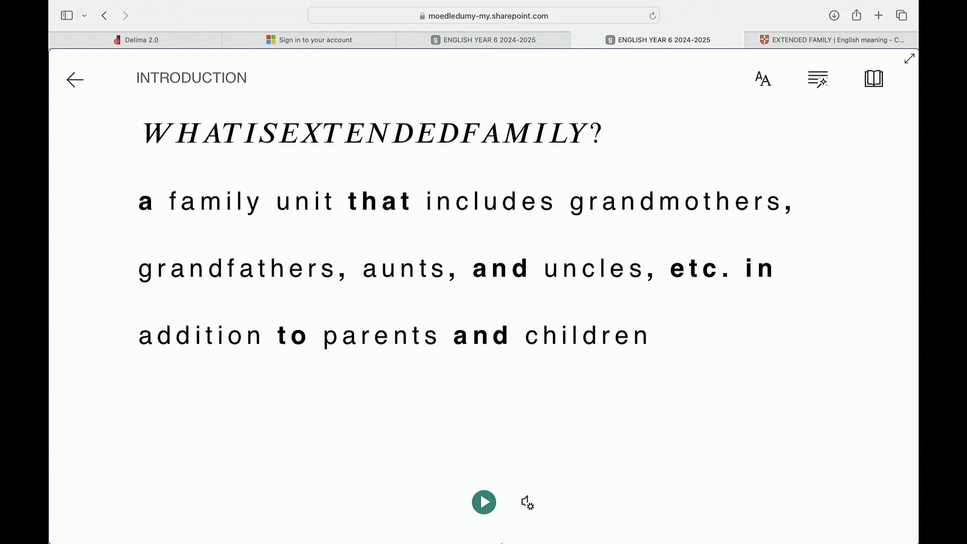
pyautogui.click(485, 503)
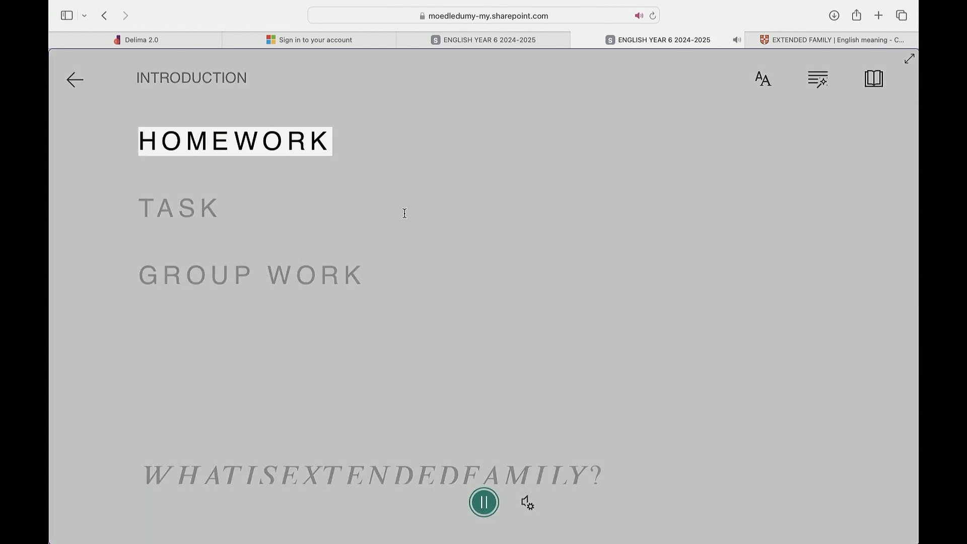